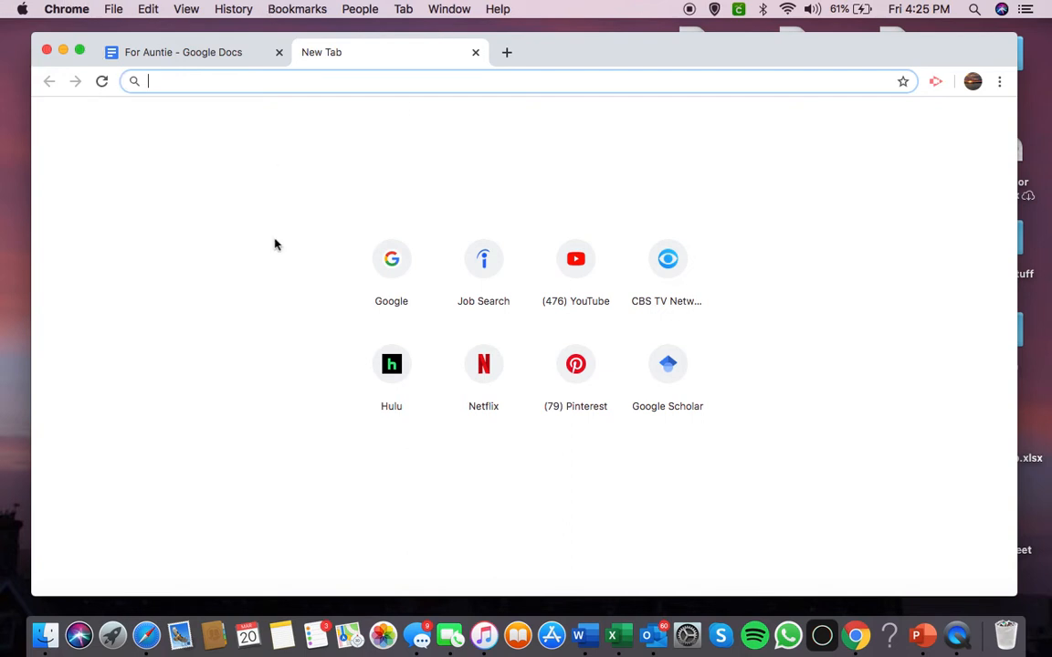
Step: Open padlet.com and start making a new padlet from the dashboard
{"action": "type", "text": "padlet.com"}
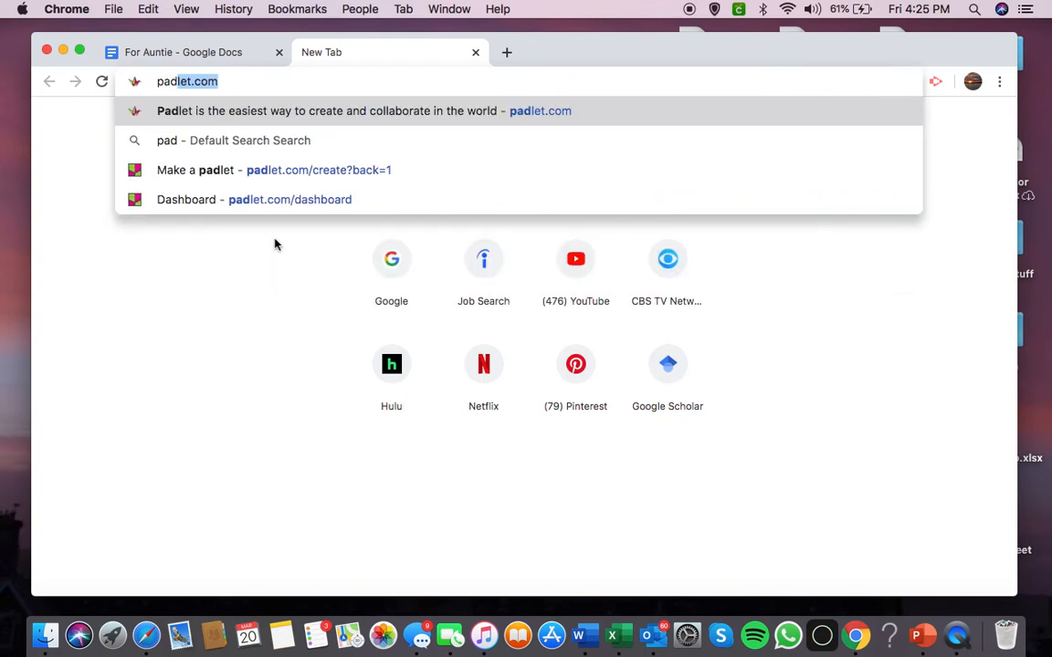
{"action": "key", "text": "Return"}
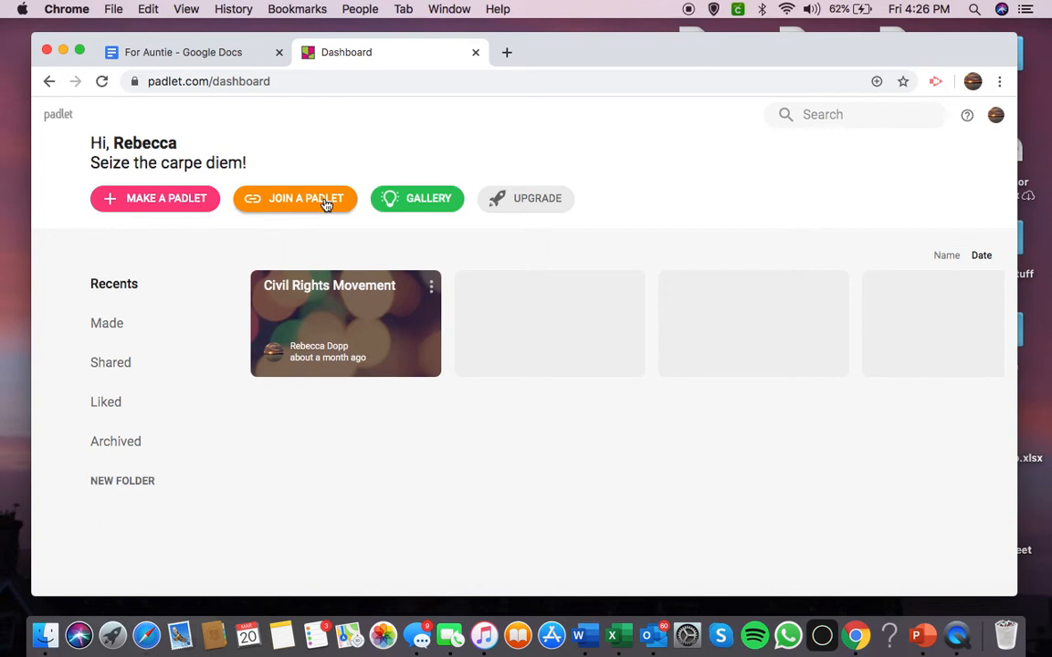
{"action": "left_click", "coordinate": [156, 203]}
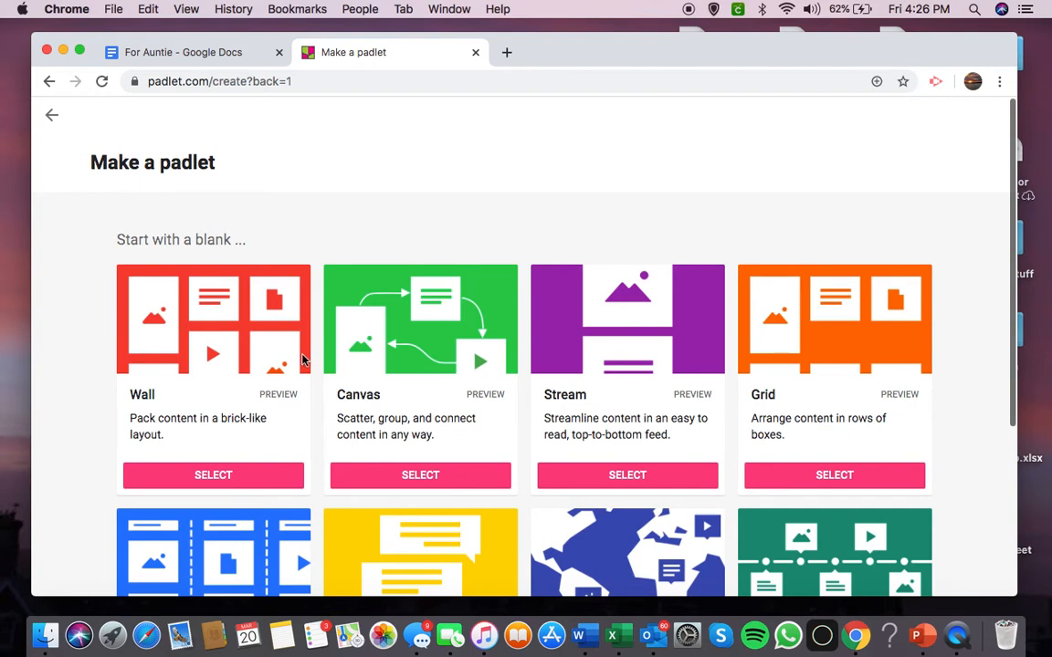
Step: Look through the blank padlet layouts and create a padlet with the Wall layout
{"action": "scroll", "coordinate": [304, 360], "scroll_direction": "down", "scroll_amount": 3}
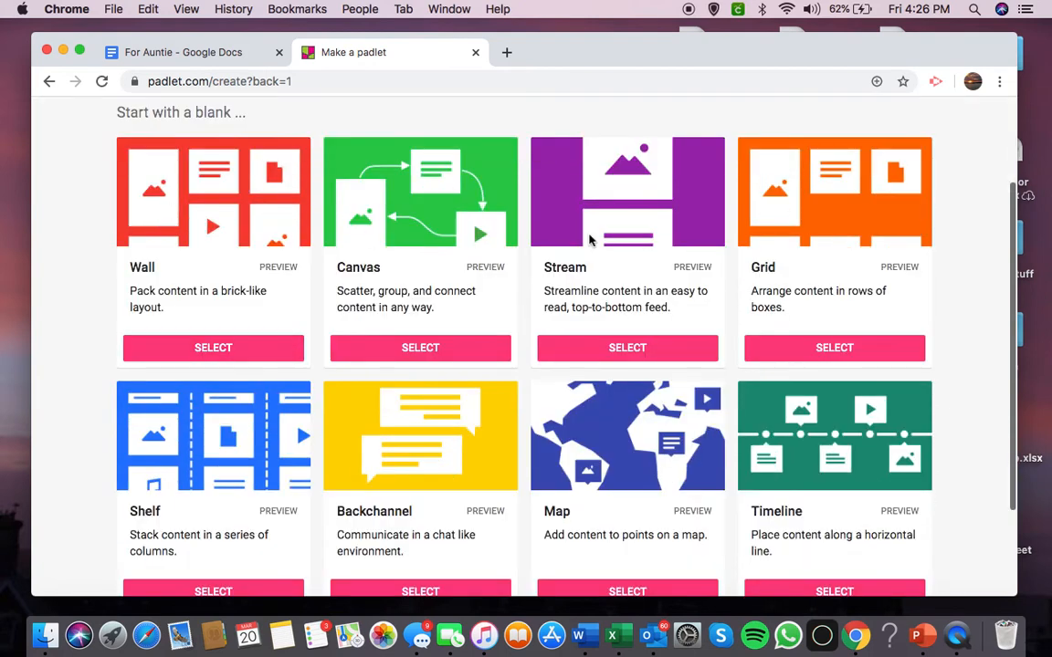
{"action": "scroll", "coordinate": [438, 435], "scroll_direction": "down", "scroll_amount": 2}
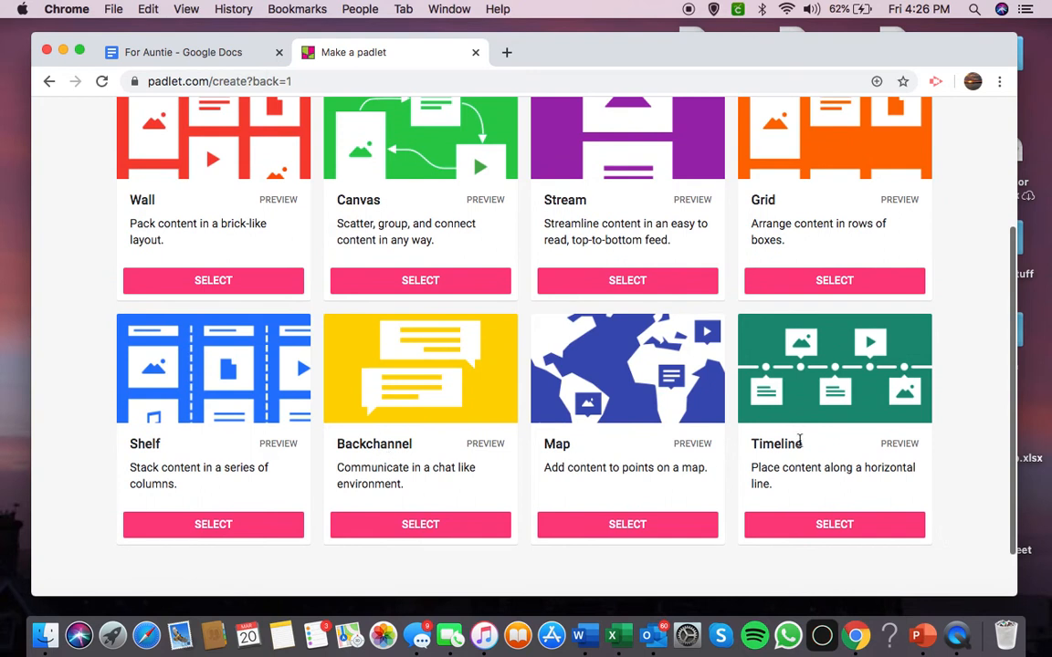
{"action": "scroll", "coordinate": [402, 338], "scroll_direction": "up", "scroll_amount": 1}
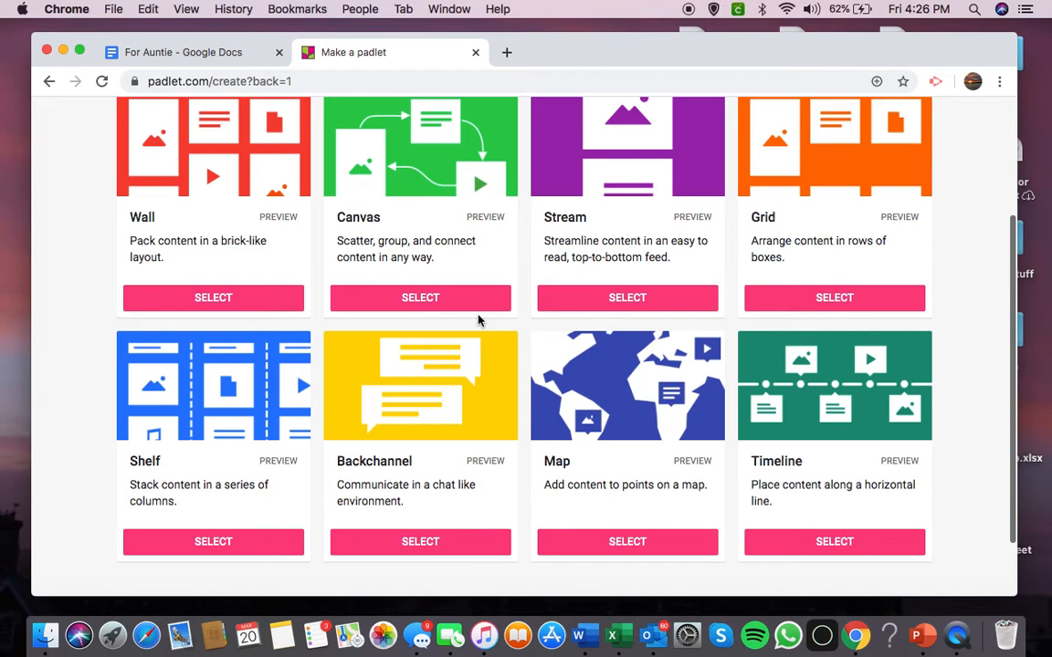
{"action": "scroll", "coordinate": [478, 319], "scroll_direction": "up", "scroll_amount": 1}
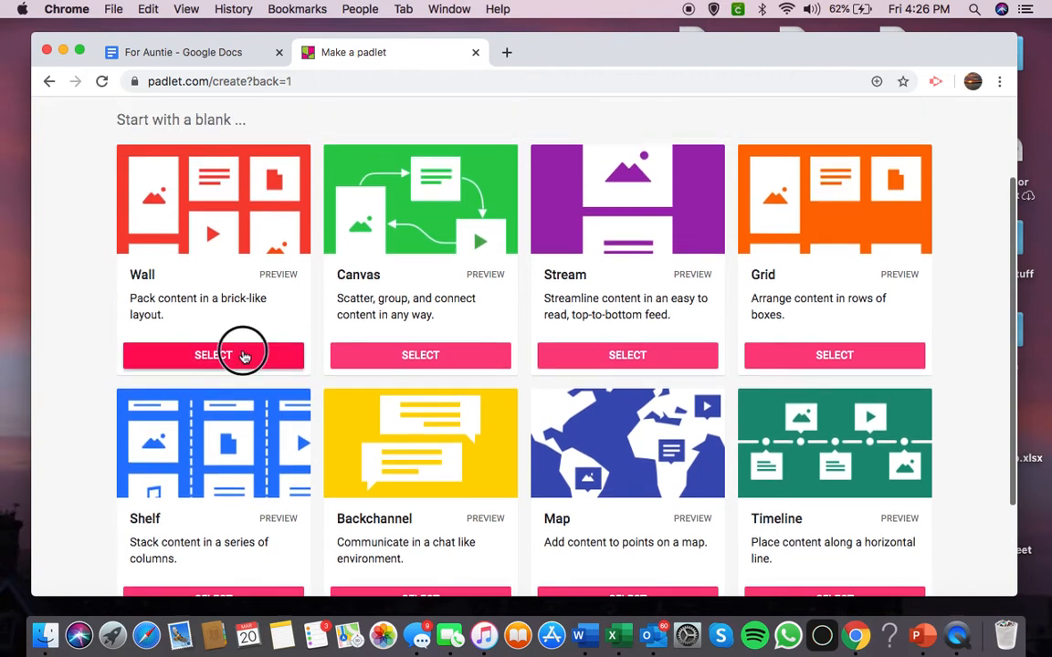
{"action": "left_click", "coordinate": [245, 356]}
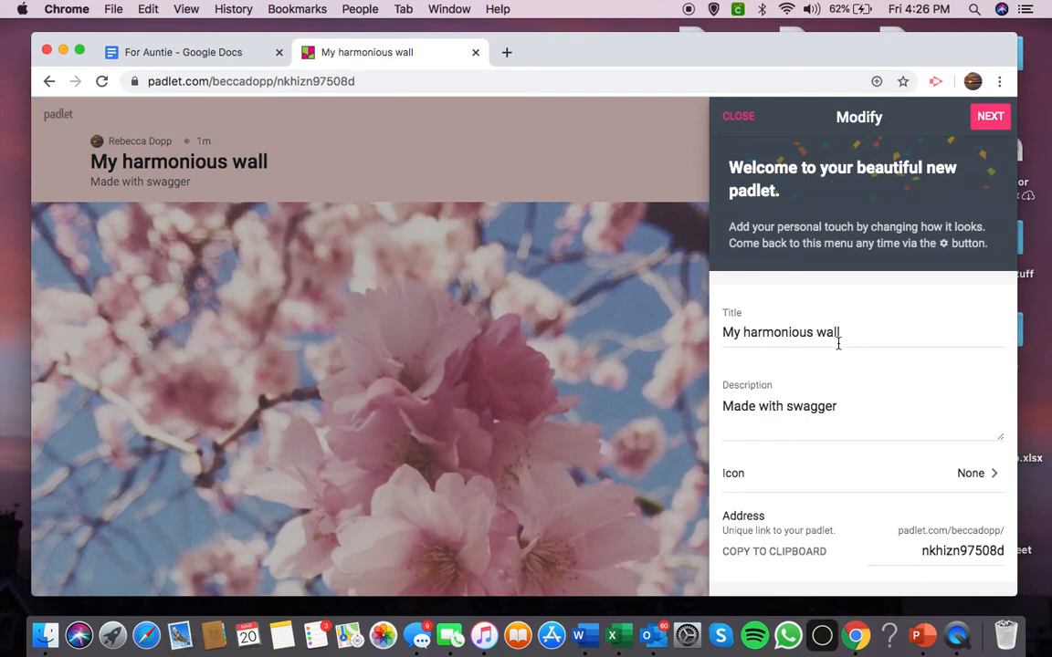
Step: Set the padlet's title to "My classroom" and its description to "Made with swagger!"
{"action": "left_click_drag", "start_coordinate": [850, 338], "coordinate": [719, 334]}
{"action": "key", "text": "BackSpace"}
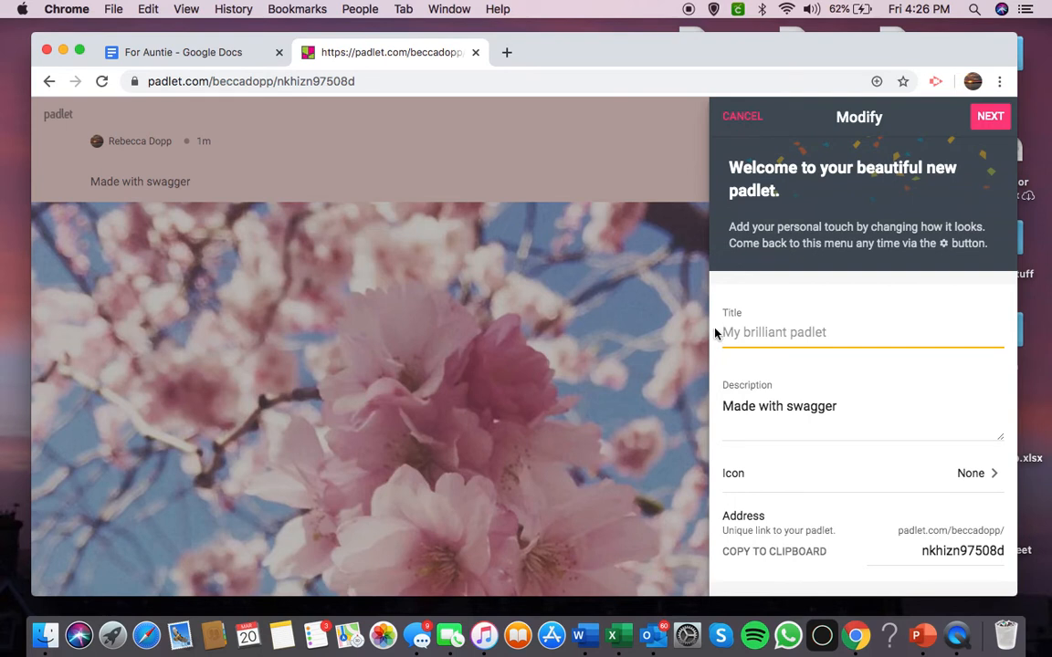
{"action": "type", "text": "My class"}
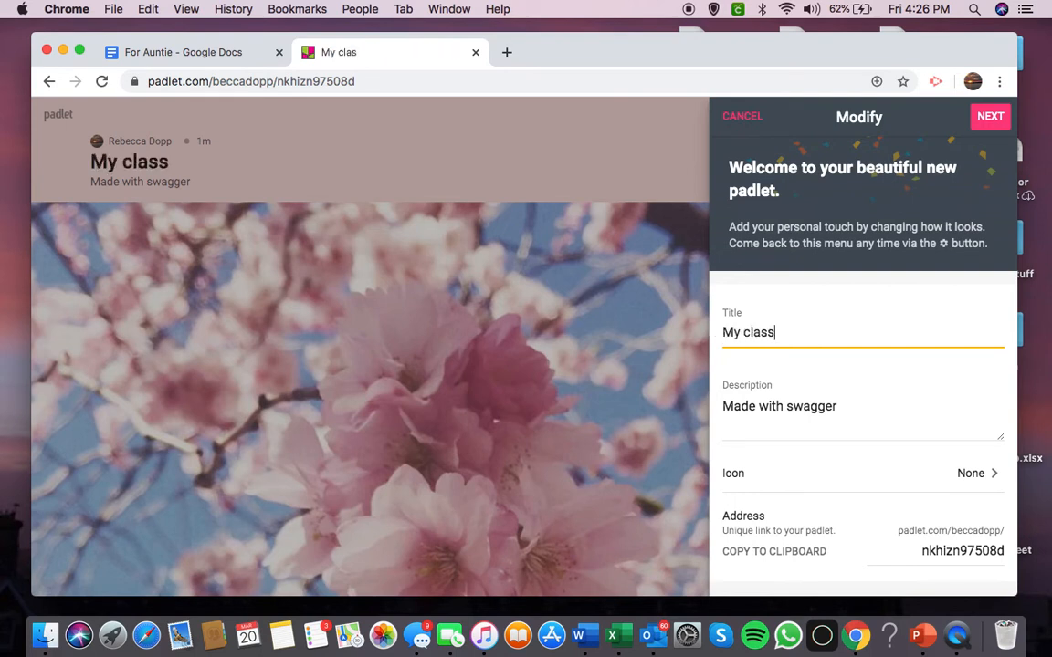
{"action": "type", "text": "room"}
{"action": "left_click", "coordinate": [876, 406]}
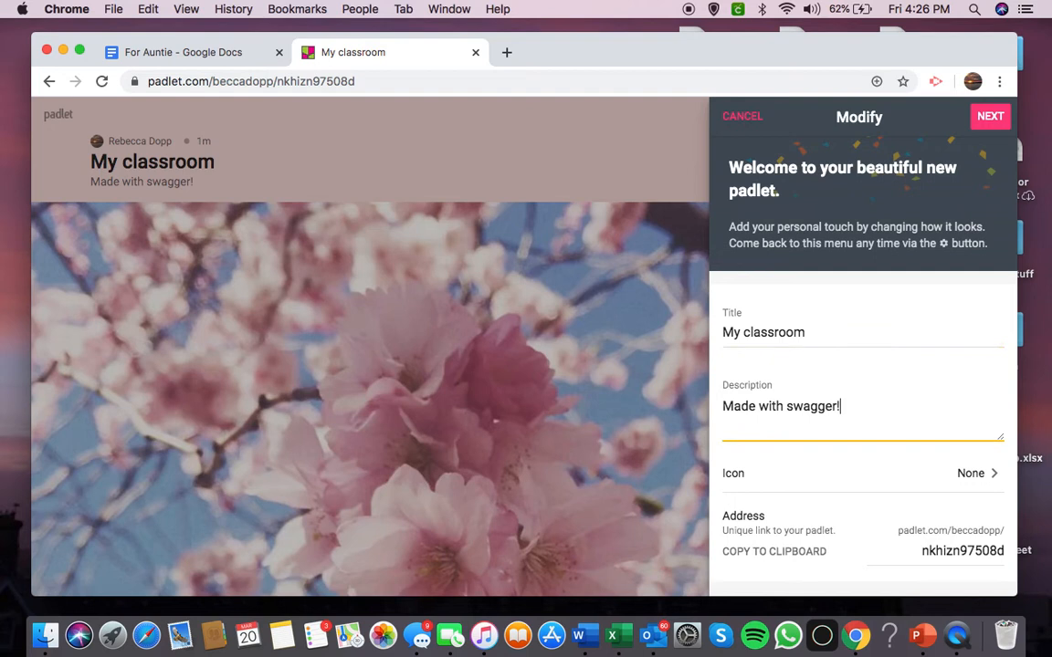
Step: View the emoji choices for the padlet's icon and return to the settings without picking one
{"action": "scroll", "coordinate": [873, 411], "scroll_direction": "down", "scroll_amount": 2}
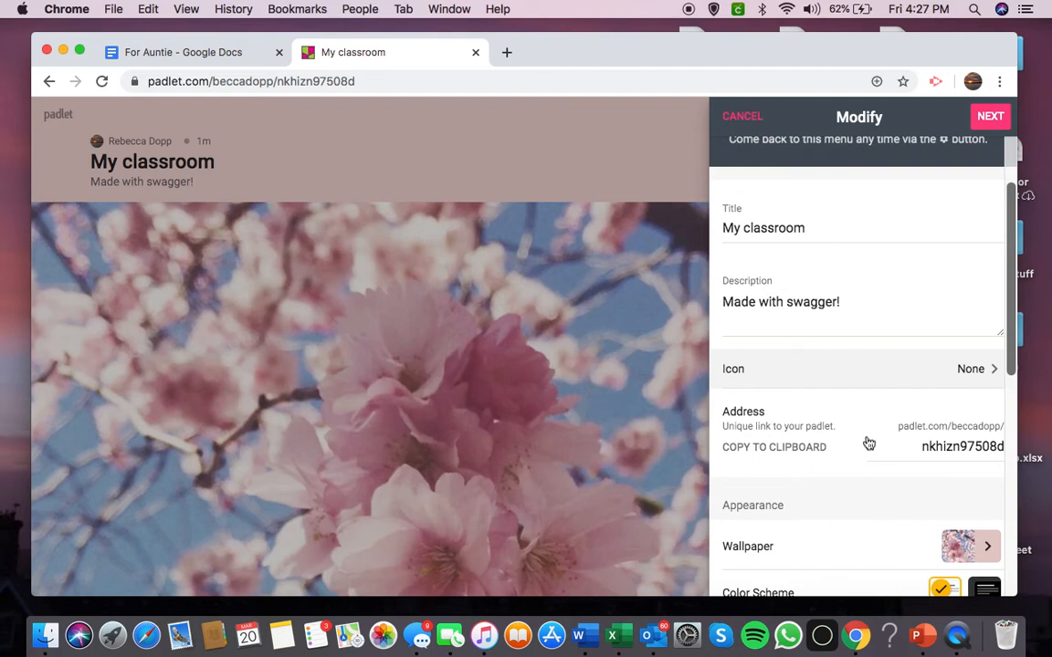
{"action": "scroll", "coordinate": [903, 519], "scroll_direction": "down", "scroll_amount": 1}
{"action": "left_click", "coordinate": [876, 280]}
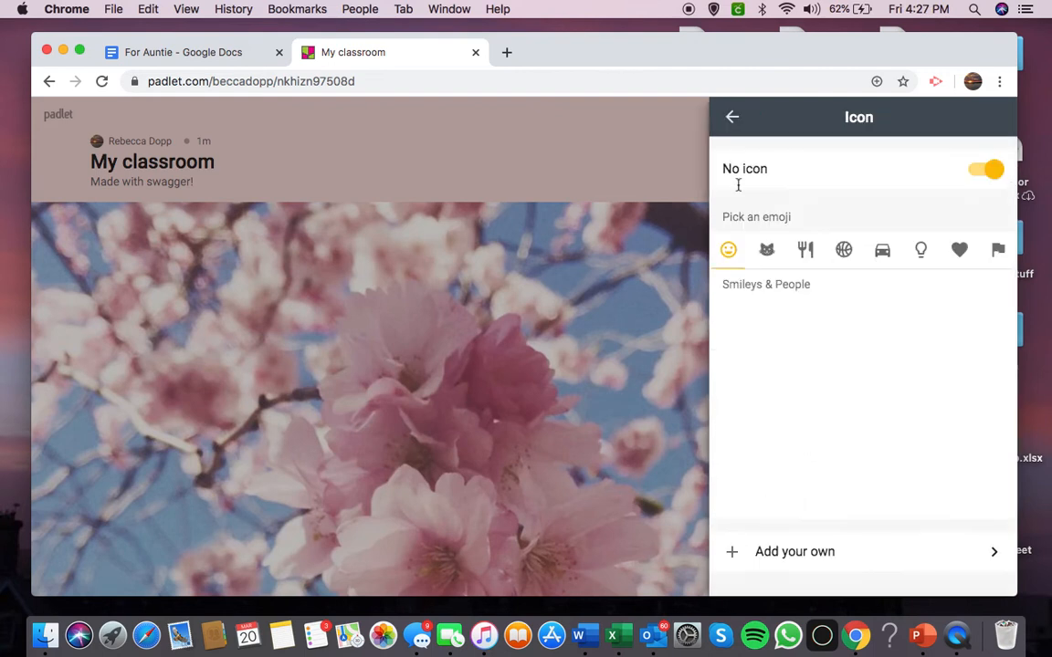
{"action": "left_click", "coordinate": [732, 116]}
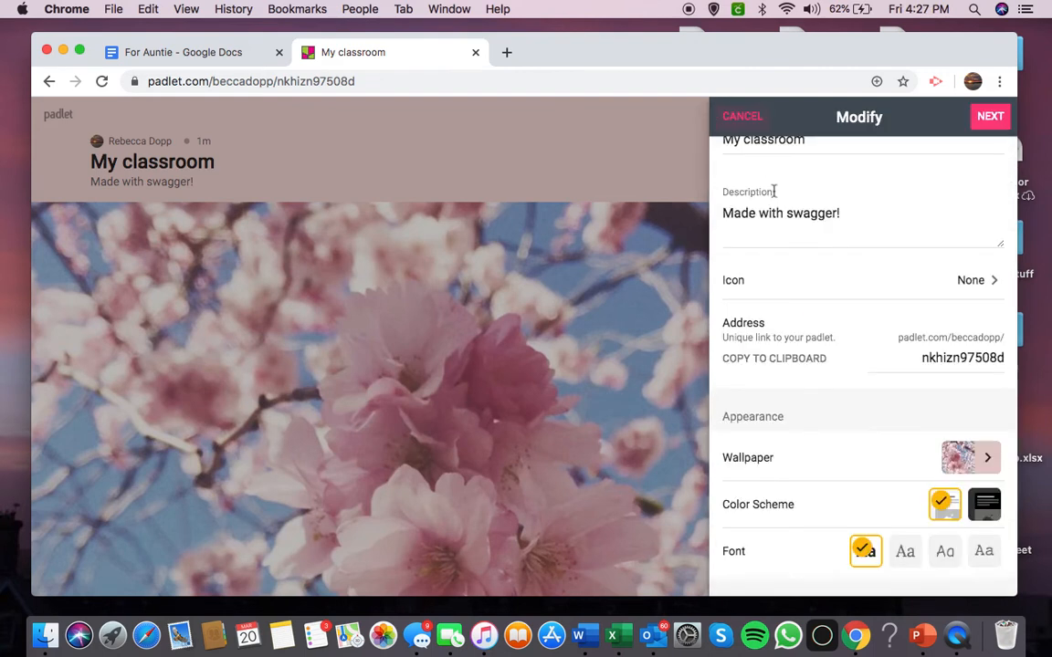
Step: Look over the wallpaper categories and set the padlet's wallpaper to the "Thanks, Teachers" pattern from Textures and Patterns
{"action": "scroll", "coordinate": [952, 339], "scroll_direction": "down", "scroll_amount": 1}
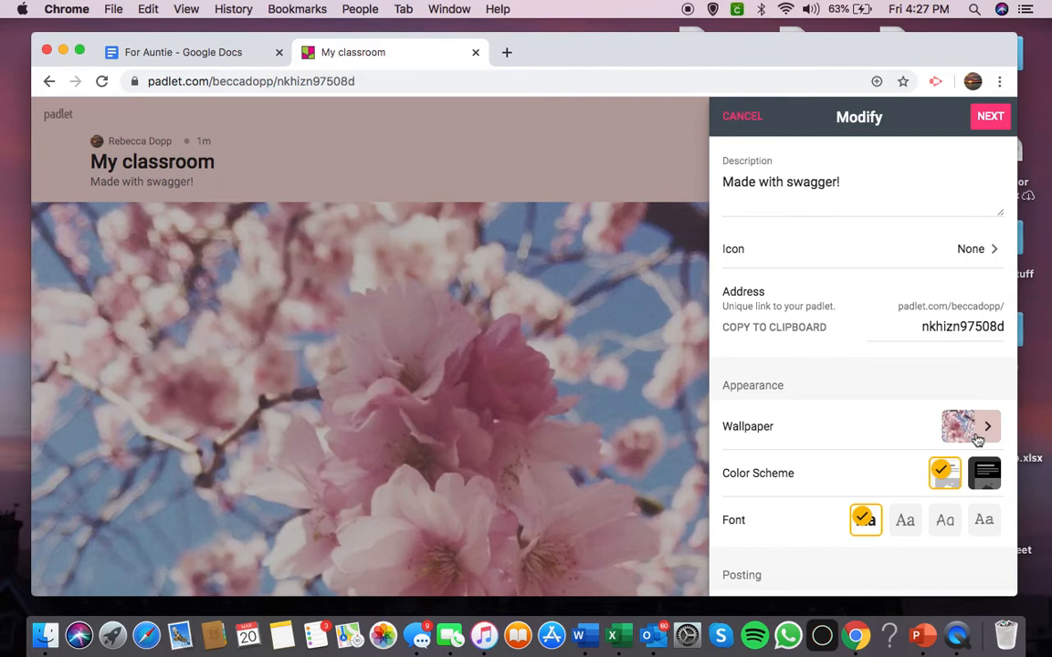
{"action": "left_click", "coordinate": [967, 427]}
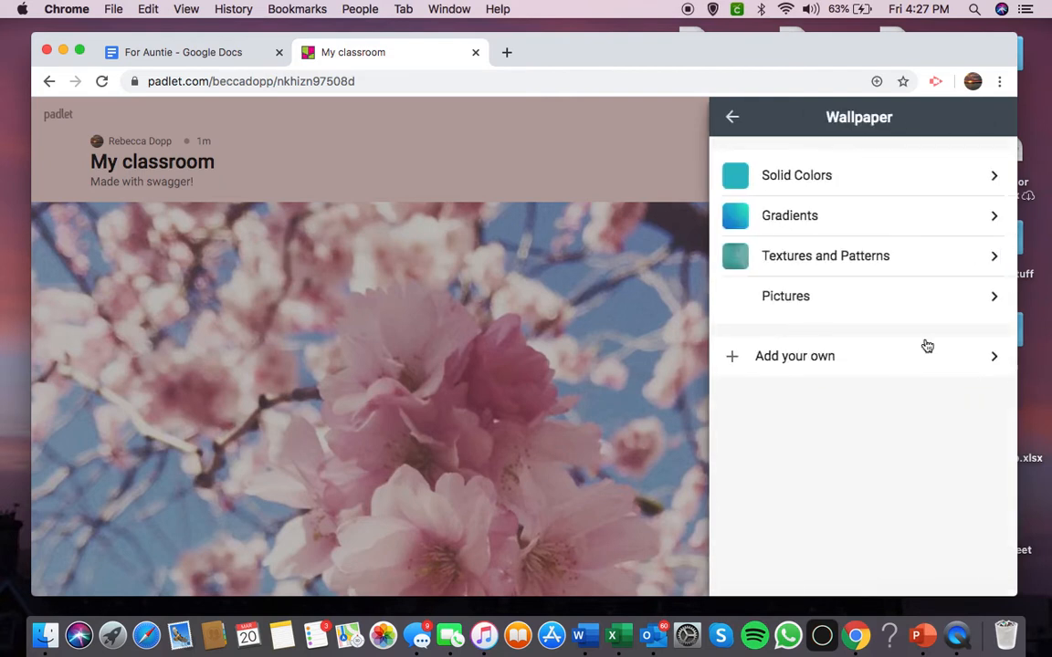
{"action": "left_click", "coordinate": [839, 175]}
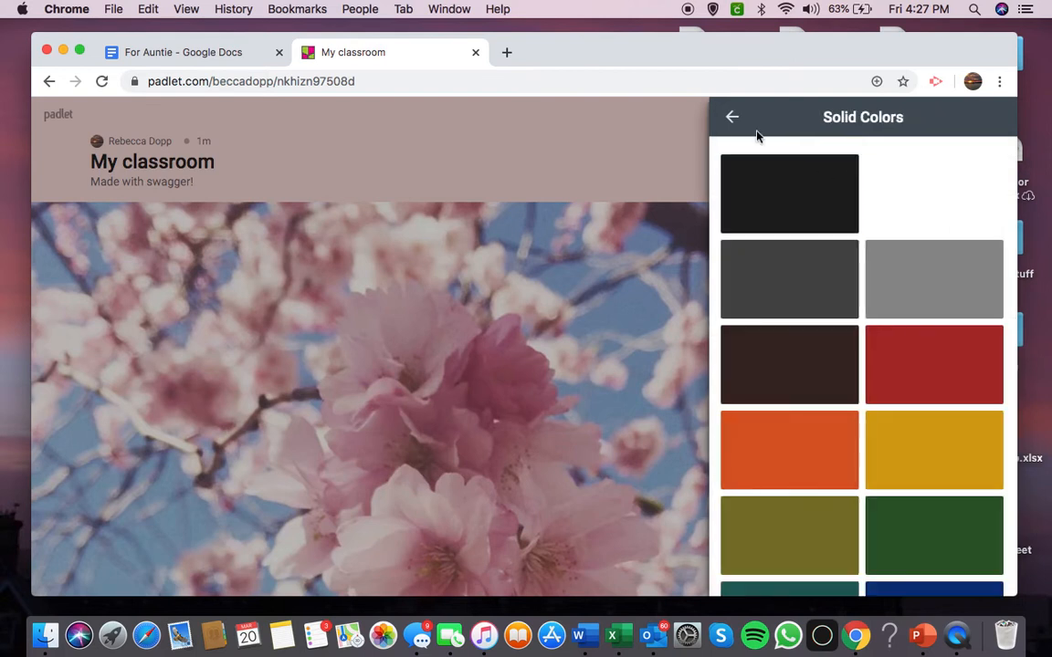
{"action": "left_click", "coordinate": [732, 121]}
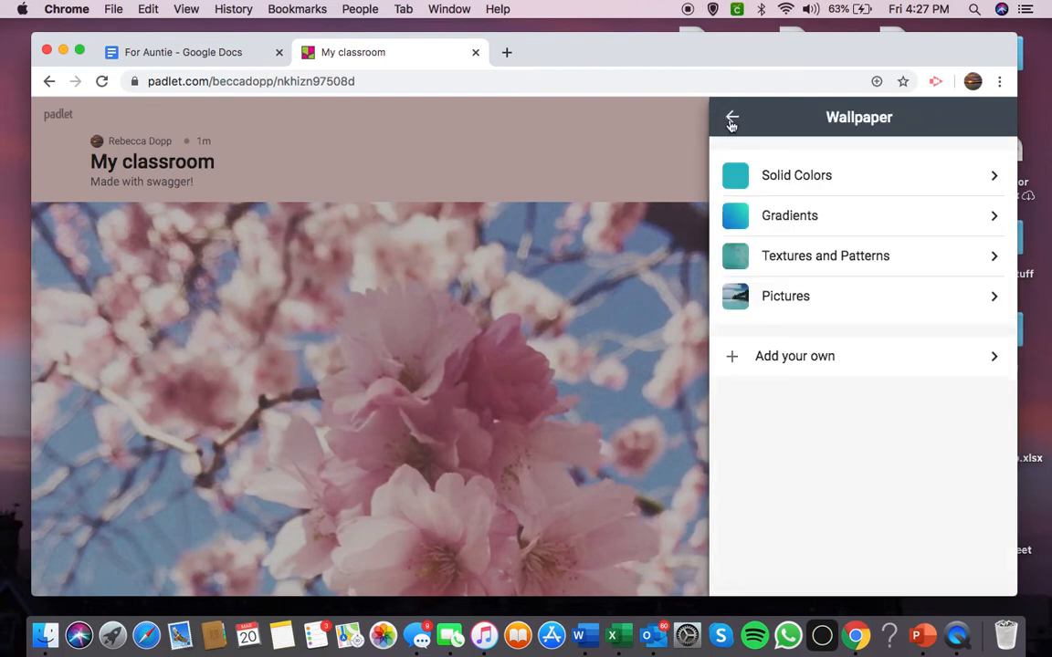
{"action": "left_click", "coordinate": [812, 261]}
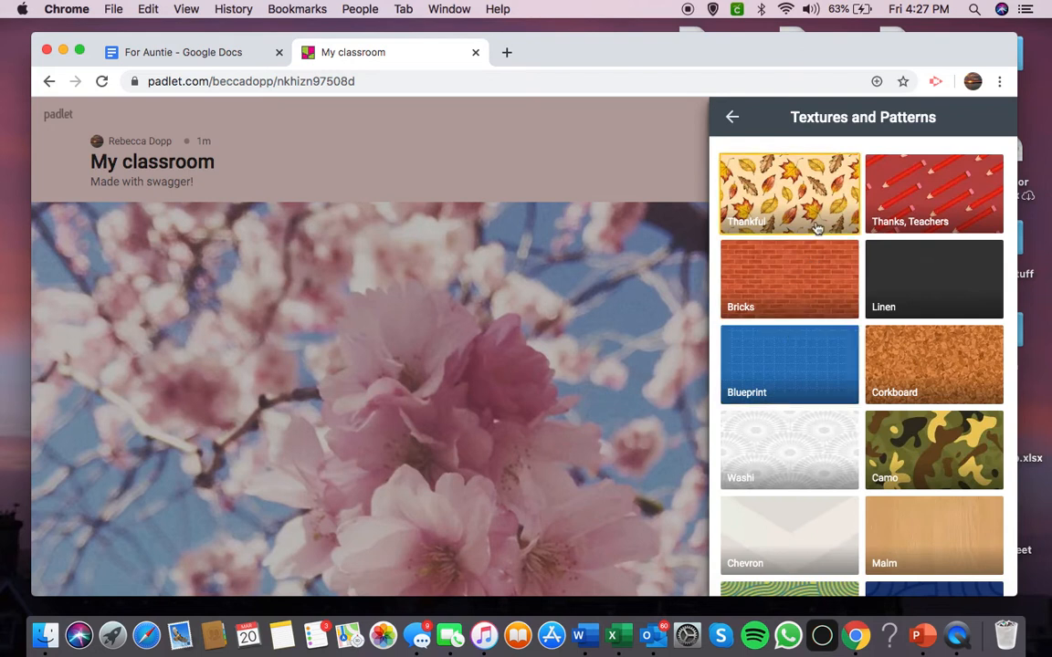
{"action": "scroll", "coordinate": [818, 228], "scroll_direction": "down", "scroll_amount": 1}
{"action": "left_click", "coordinate": [911, 209]}
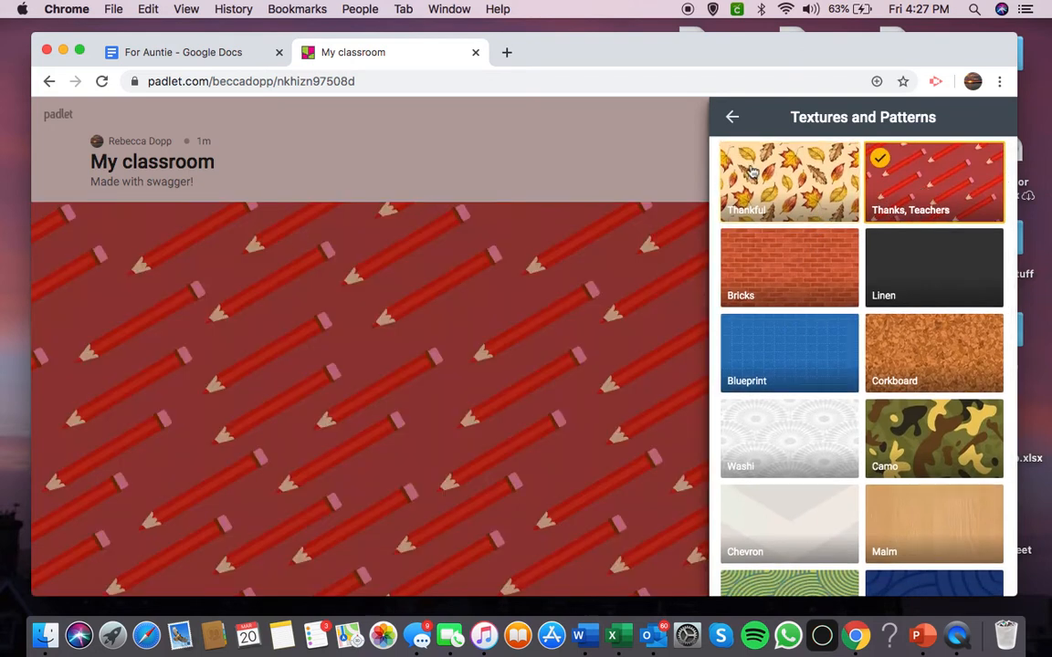
{"action": "left_click", "coordinate": [735, 123]}
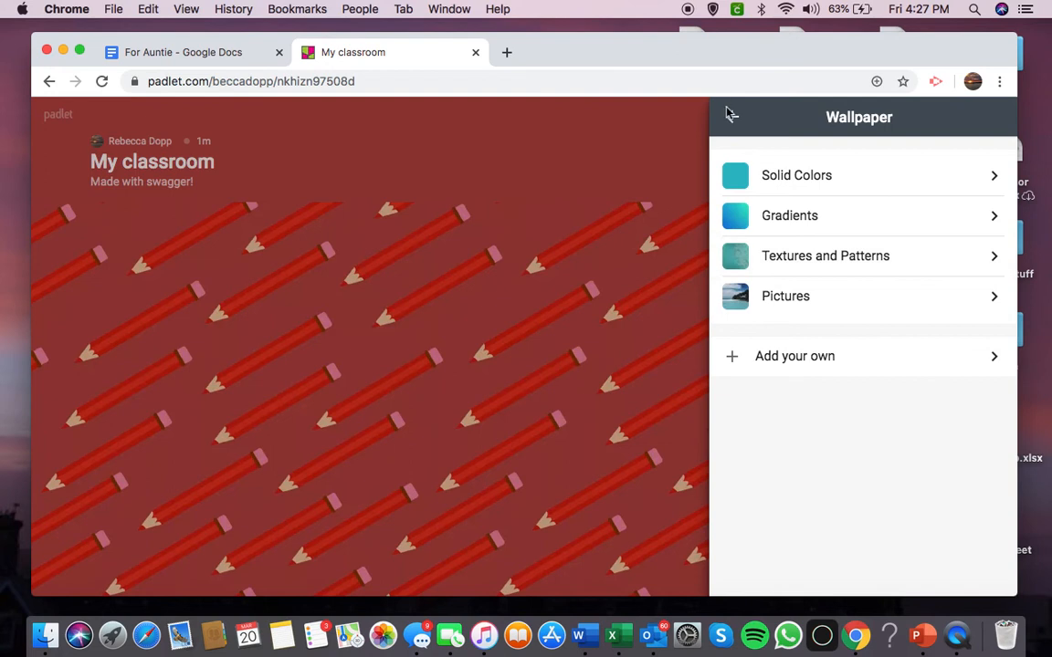
{"action": "left_click", "coordinate": [735, 113]}
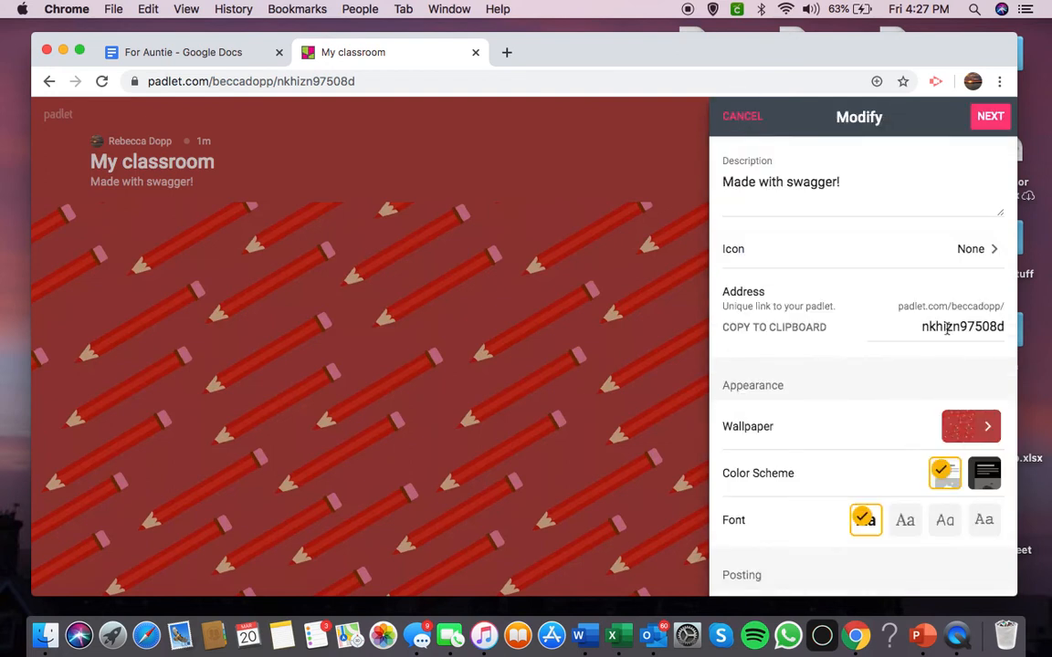
Step: Copy the padlet's unique link to the clipboard and highlight the editable ending of its address
{"action": "left_click", "coordinate": [802, 330]}
{"action": "left_click_drag", "start_coordinate": [924, 329], "coordinate": [1012, 332]}
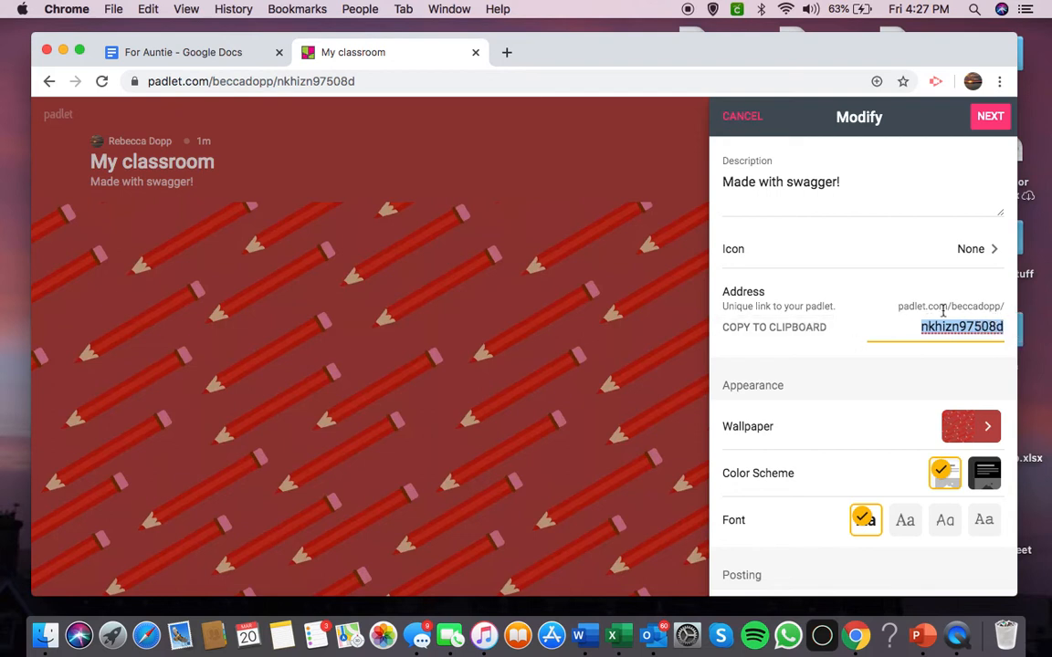
{"action": "left_click", "coordinate": [880, 246]}
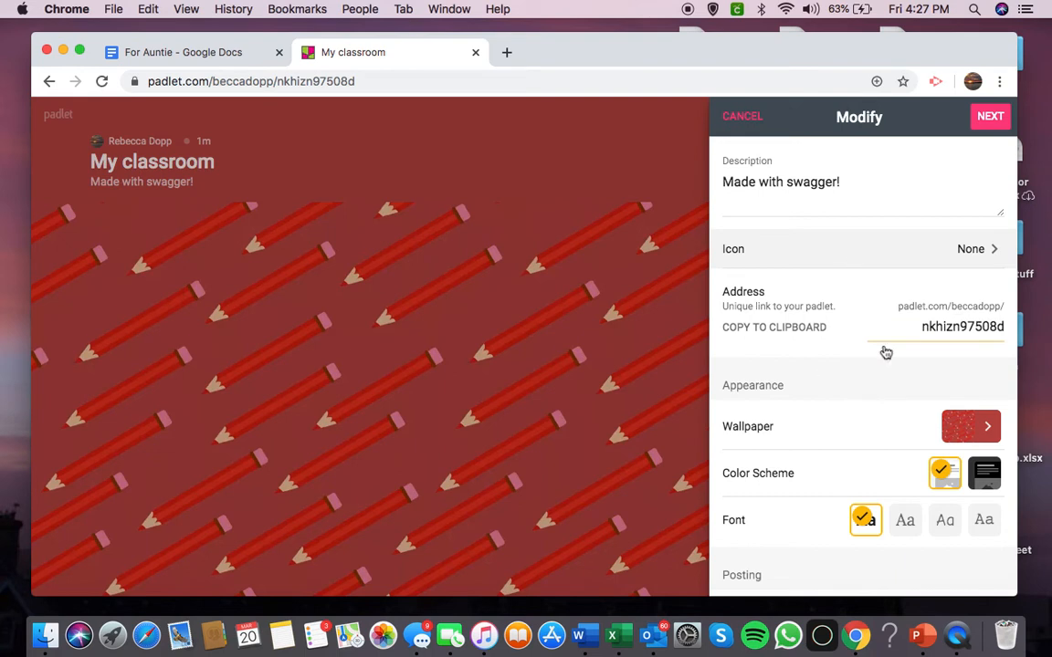
Step: Review the posting and content filtering settings, then finish the padlet's setup to begin posting
{"action": "scroll", "coordinate": [955, 304], "scroll_direction": "down", "scroll_amount": 3}
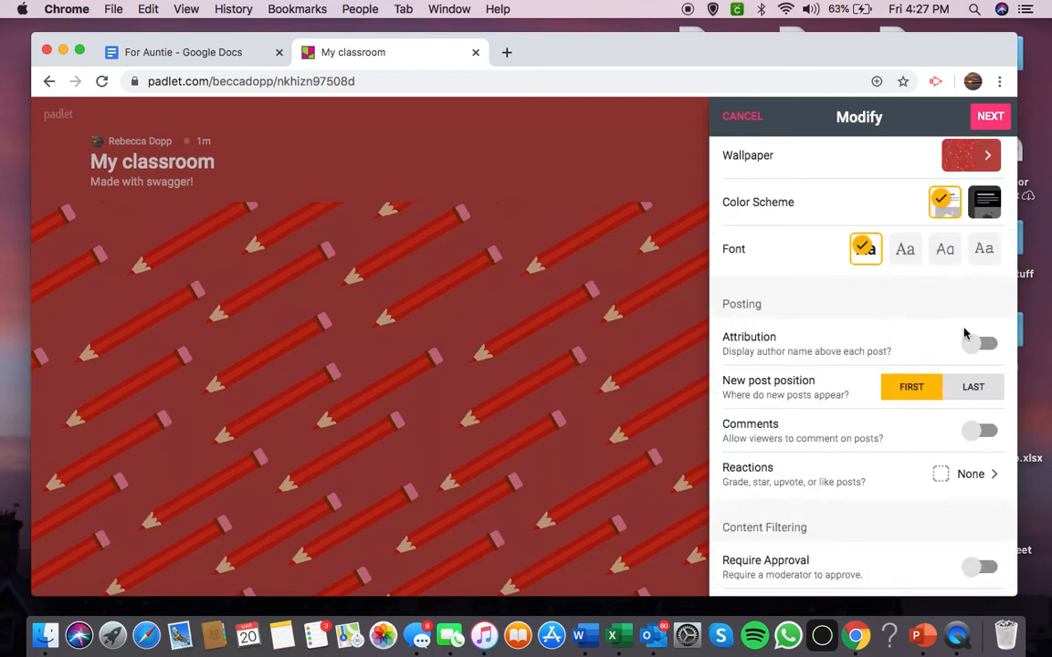
{"action": "left_click", "coordinate": [735, 119]}
{"action": "scroll", "coordinate": [817, 364], "scroll_direction": "down", "scroll_amount": 3}
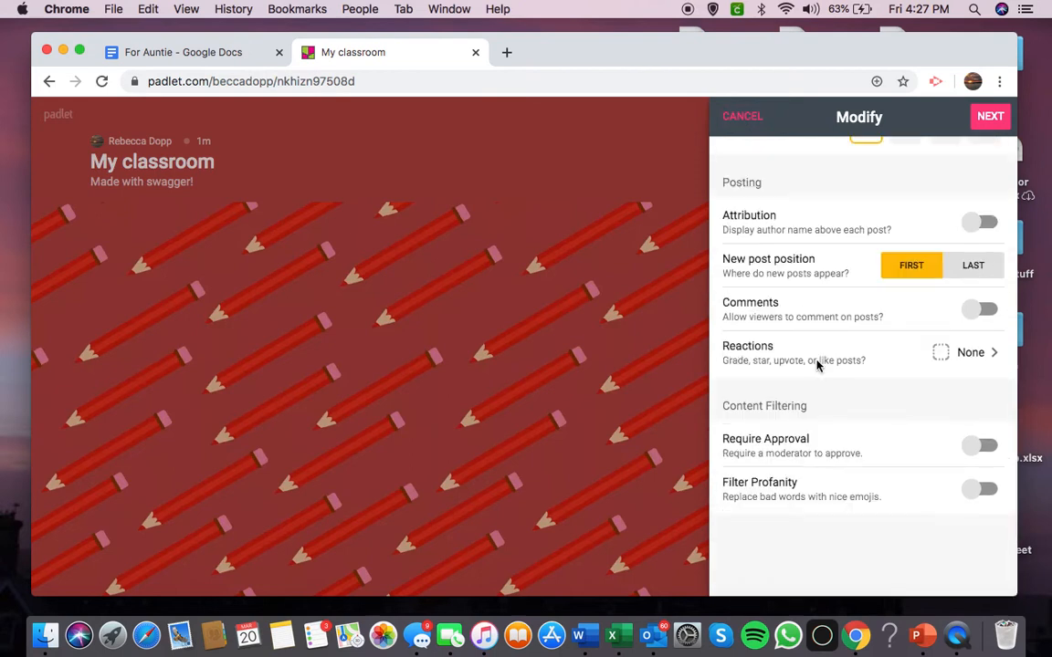
{"action": "scroll", "coordinate": [936, 157], "scroll_direction": "up", "scroll_amount": 10}
{"action": "left_click", "coordinate": [991, 116]}
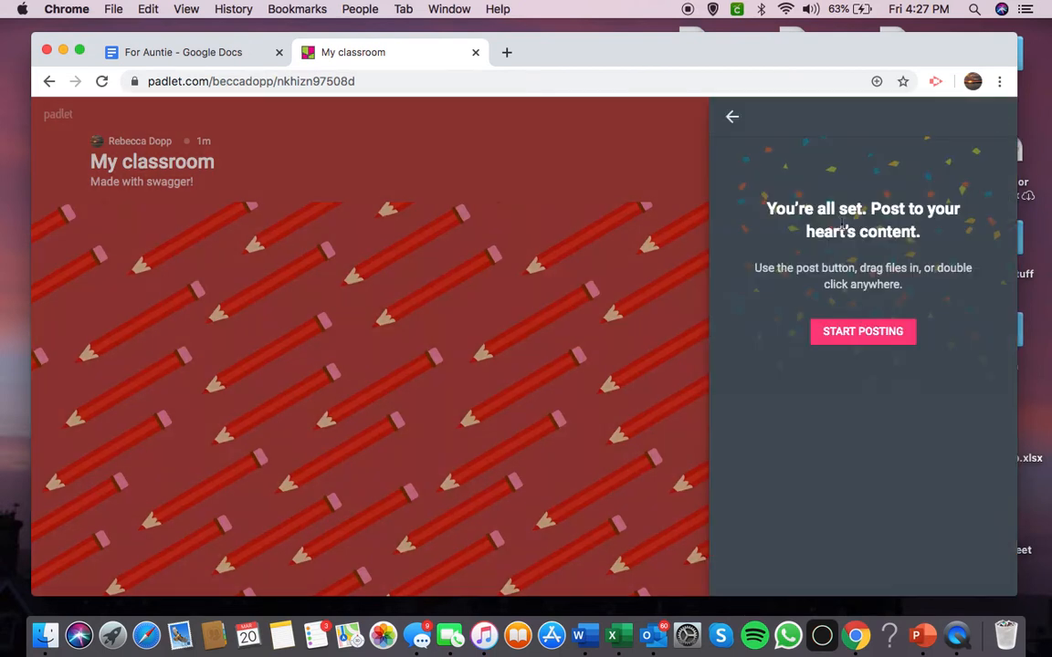
{"action": "left_click", "coordinate": [832, 337]}
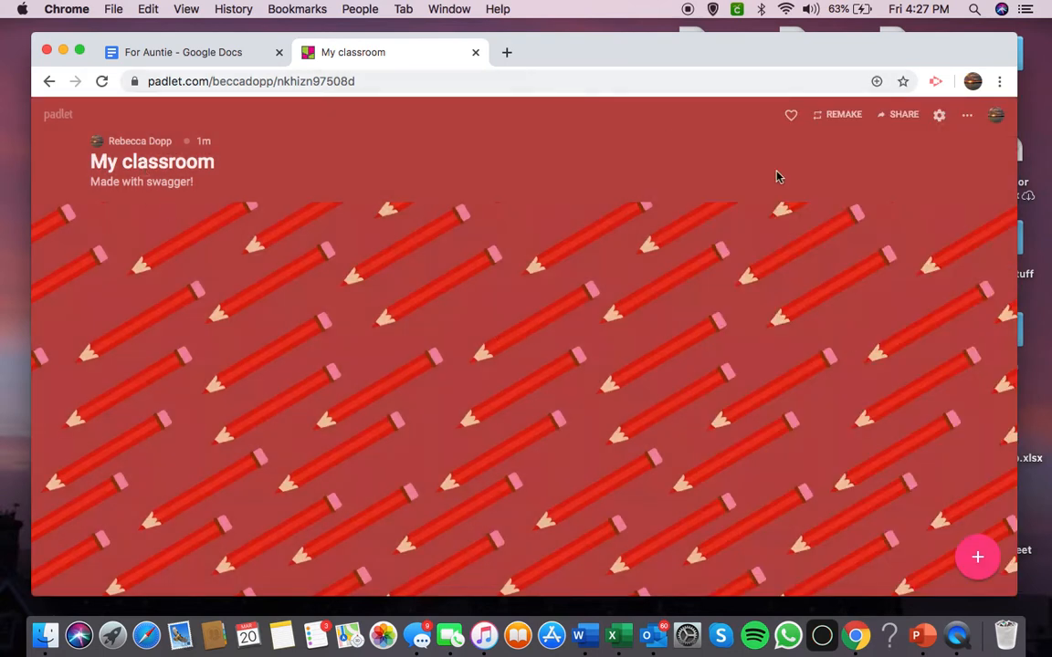
Step: Examine the padlet's privacy, sharing and export options, then close the sharing settings
{"action": "left_click", "coordinate": [906, 119]}
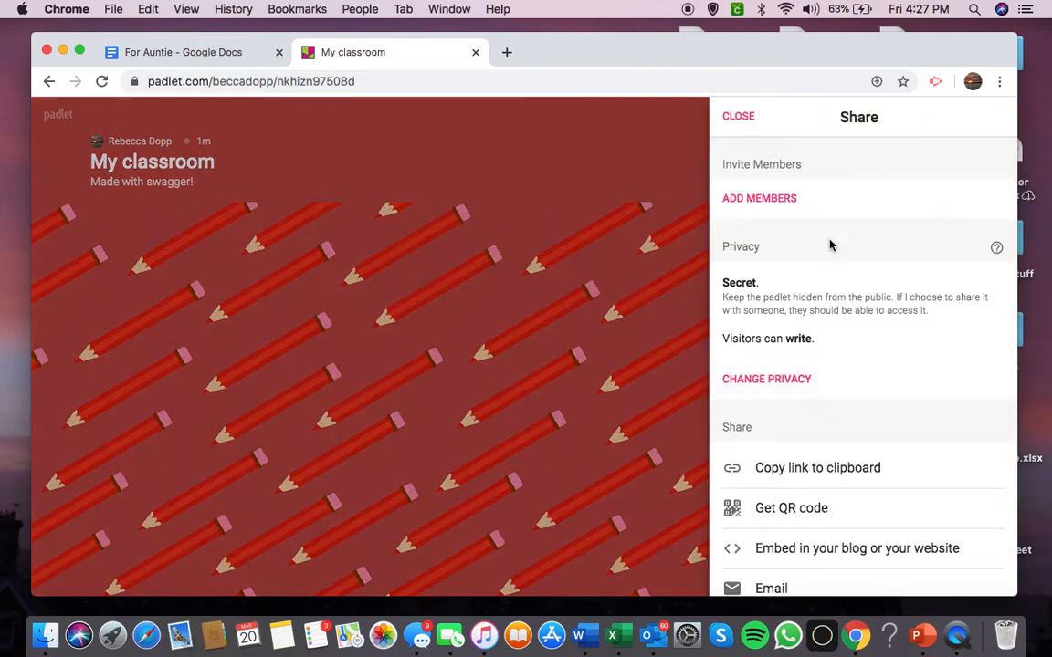
{"action": "scroll", "coordinate": [779, 313], "scroll_direction": "down", "scroll_amount": 4}
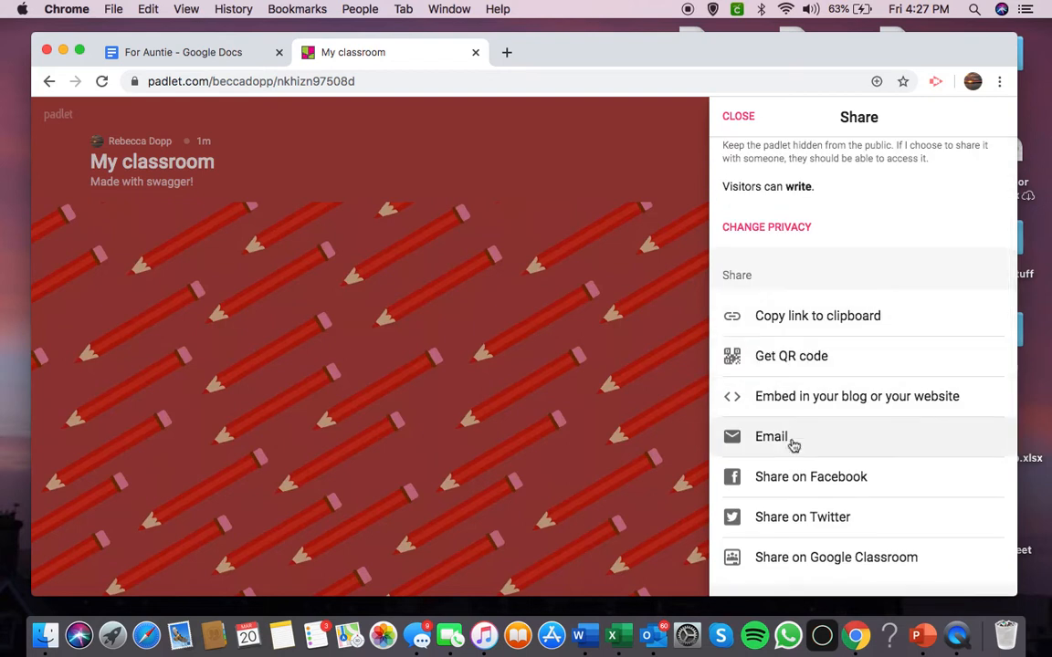
{"action": "scroll", "coordinate": [794, 441], "scroll_direction": "down", "scroll_amount": 3}
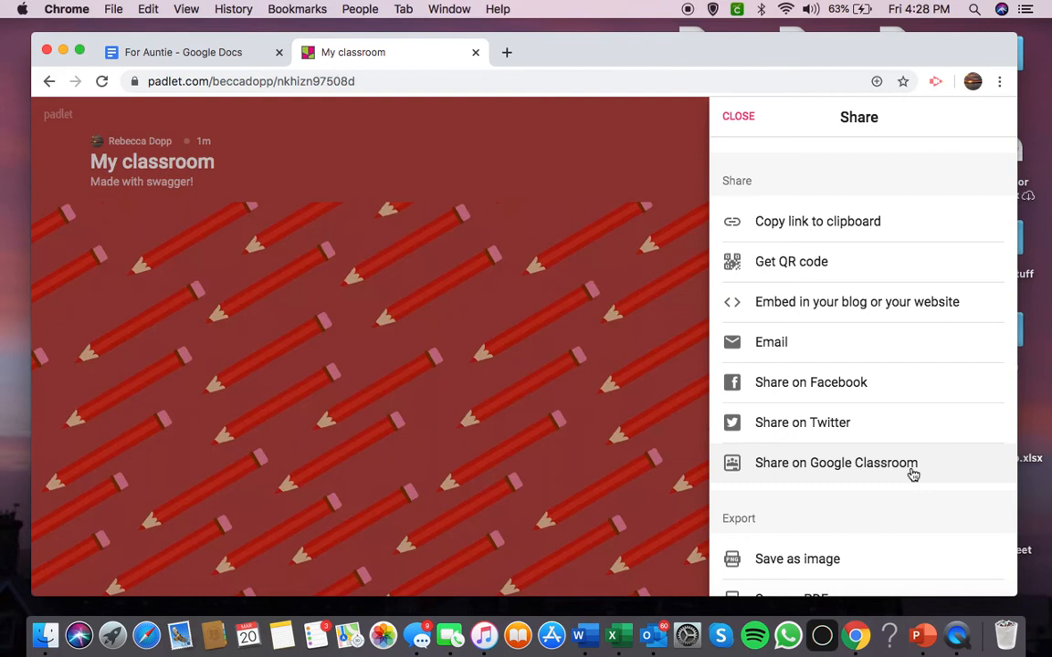
{"action": "scroll", "coordinate": [915, 457], "scroll_direction": "down", "scroll_amount": 3}
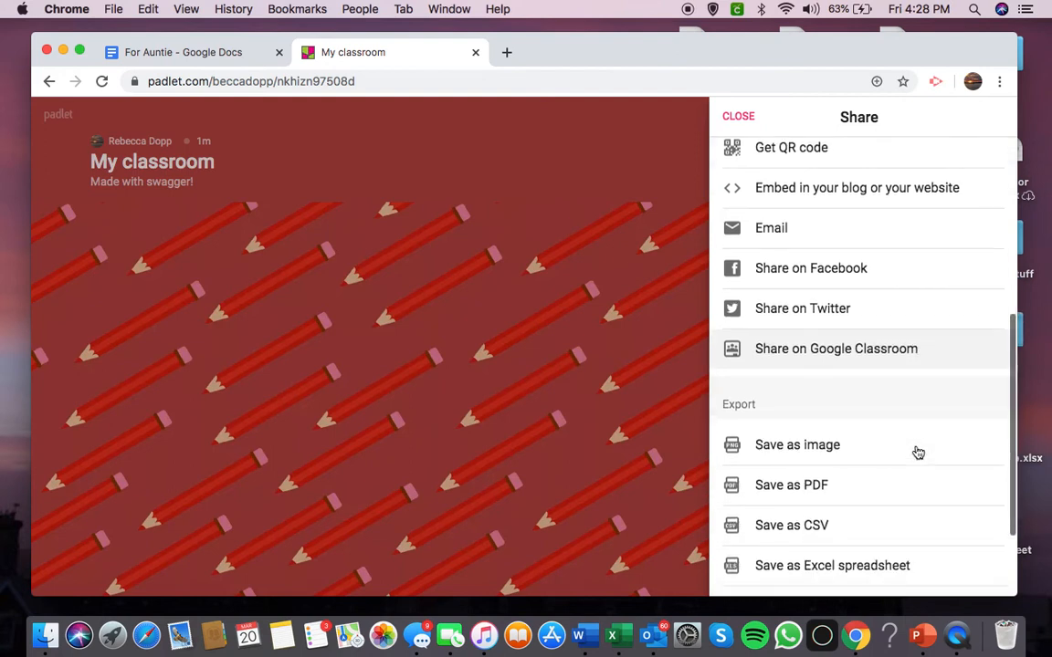
{"action": "left_click", "coordinate": [739, 116]}
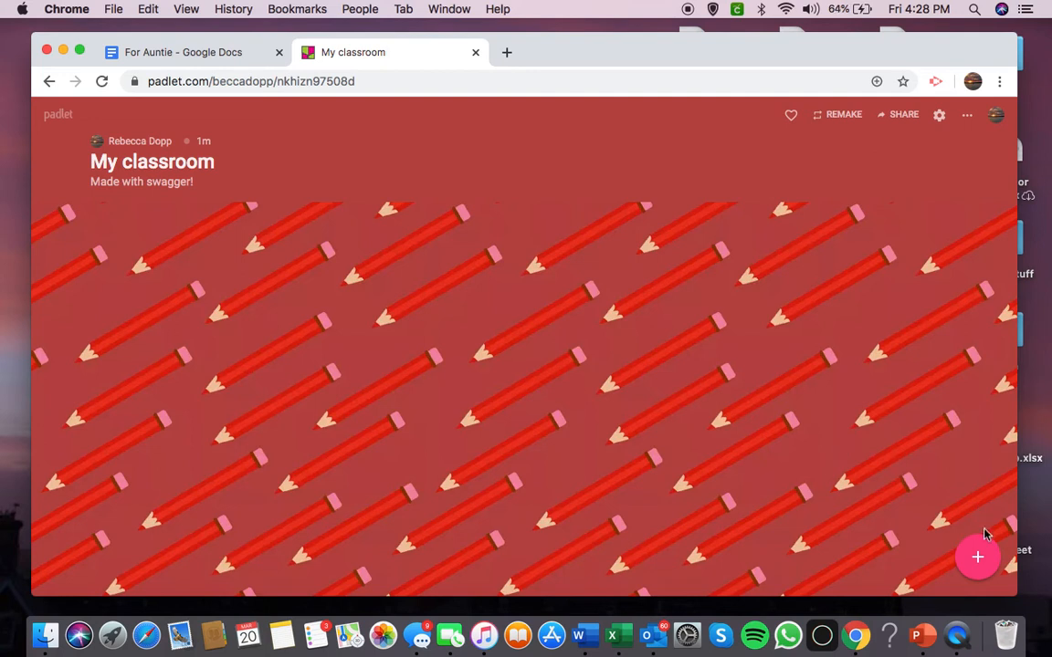
{"action": "left_click", "coordinate": [977, 556]}
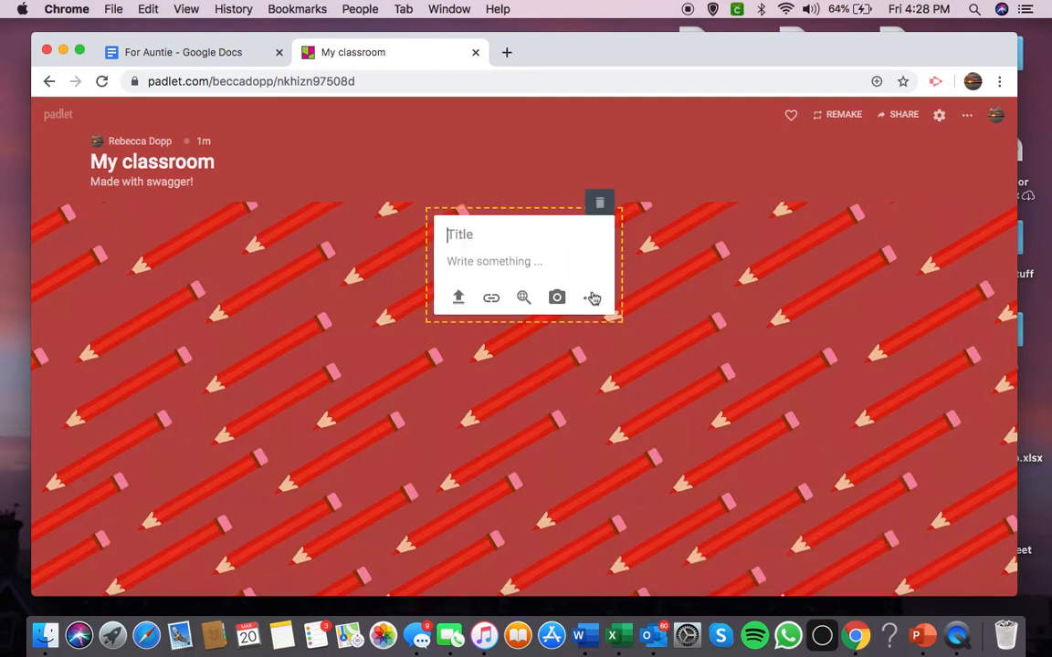
{"action": "left_click_drag", "start_coordinate": [575, 324], "coordinate": [551, 370]}
{"action": "left_click", "coordinate": [517, 254]}
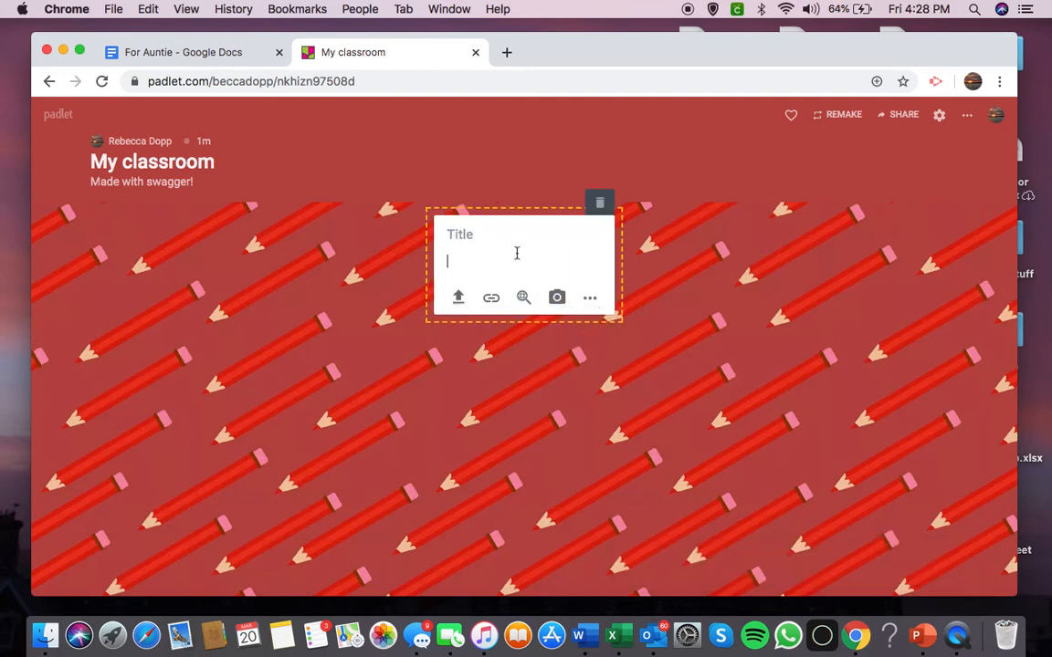
{"action": "left_click", "coordinate": [495, 241]}
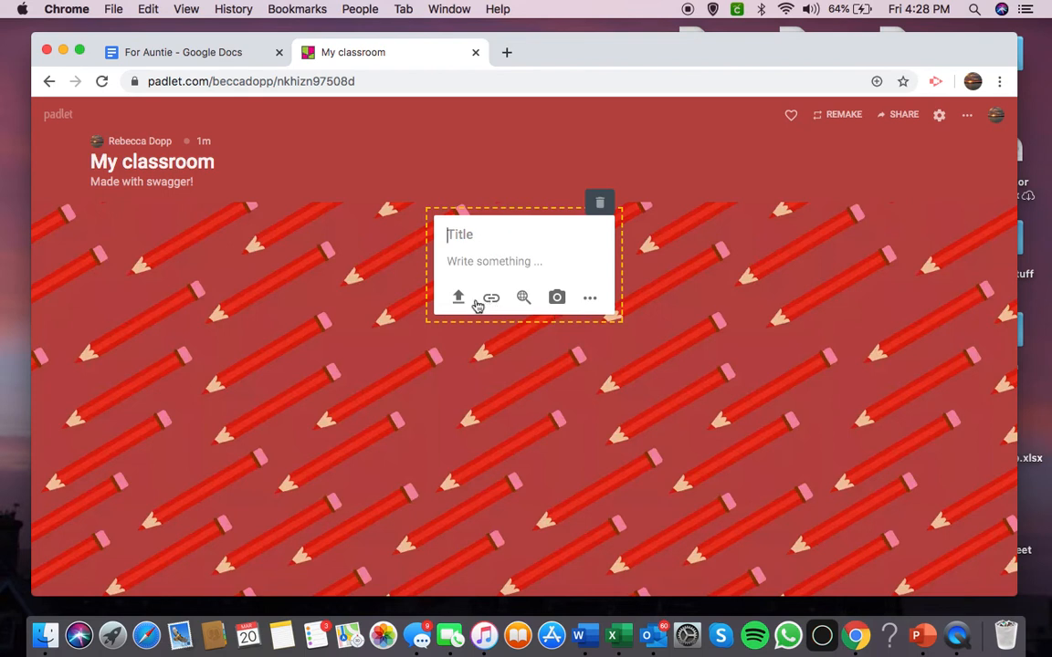
{"action": "left_click_drag", "start_coordinate": [590, 320], "coordinate": [528, 367]}
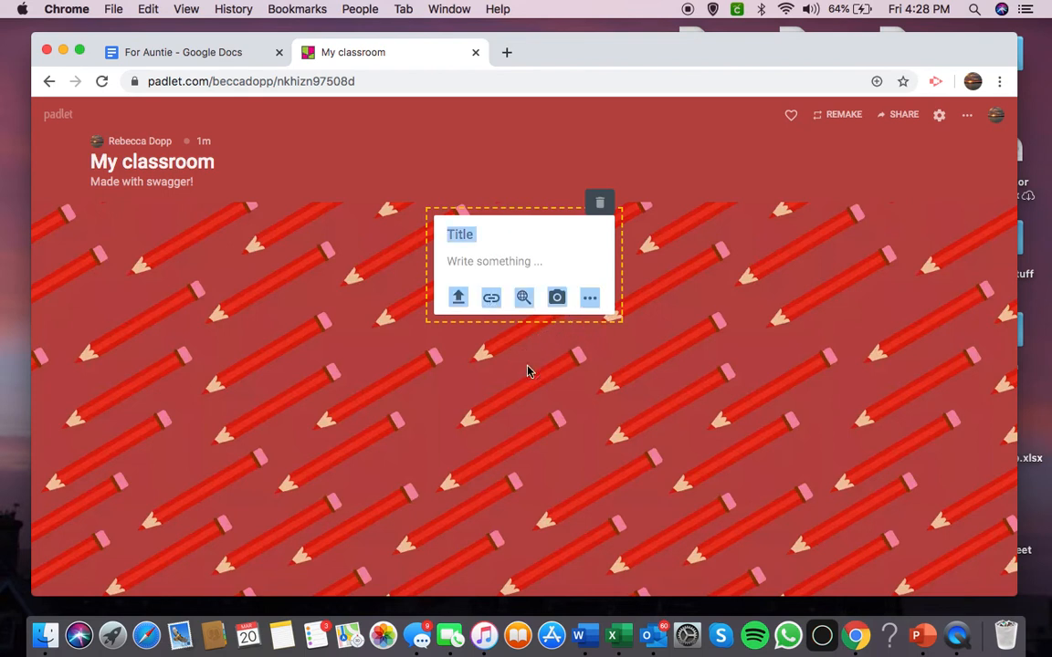
{"action": "left_click", "coordinate": [526, 367]}
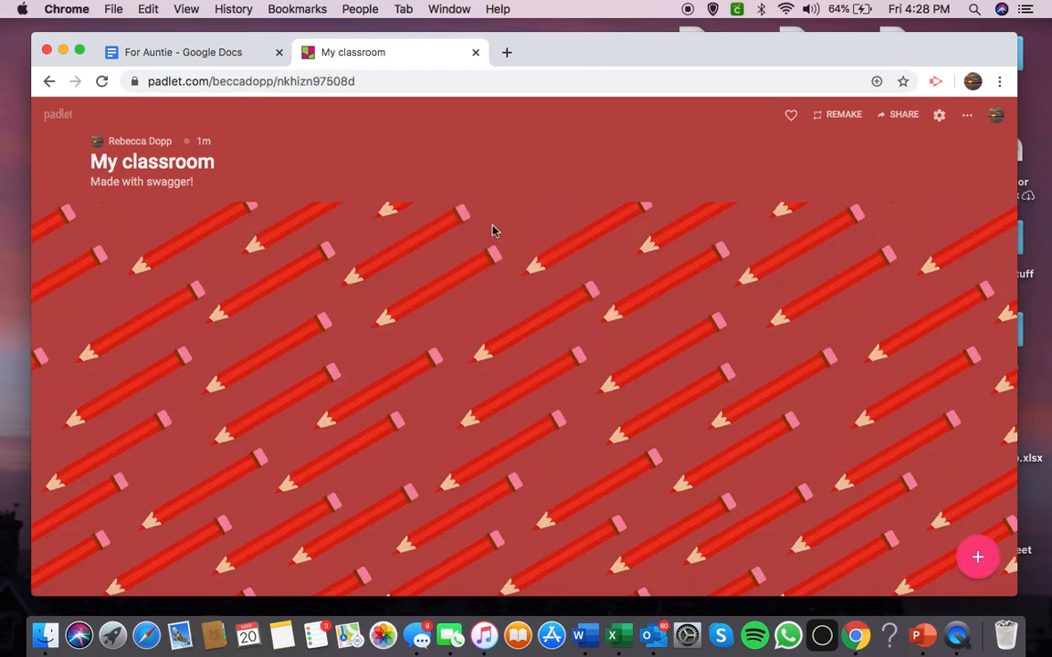
Step: Add a post titled "Hi" with a one-line self-introduction as its text, looking over the available attachment types before publishing it
{"action": "left_click", "coordinate": [977, 557]}
{"action": "type", "text": "Hi"}
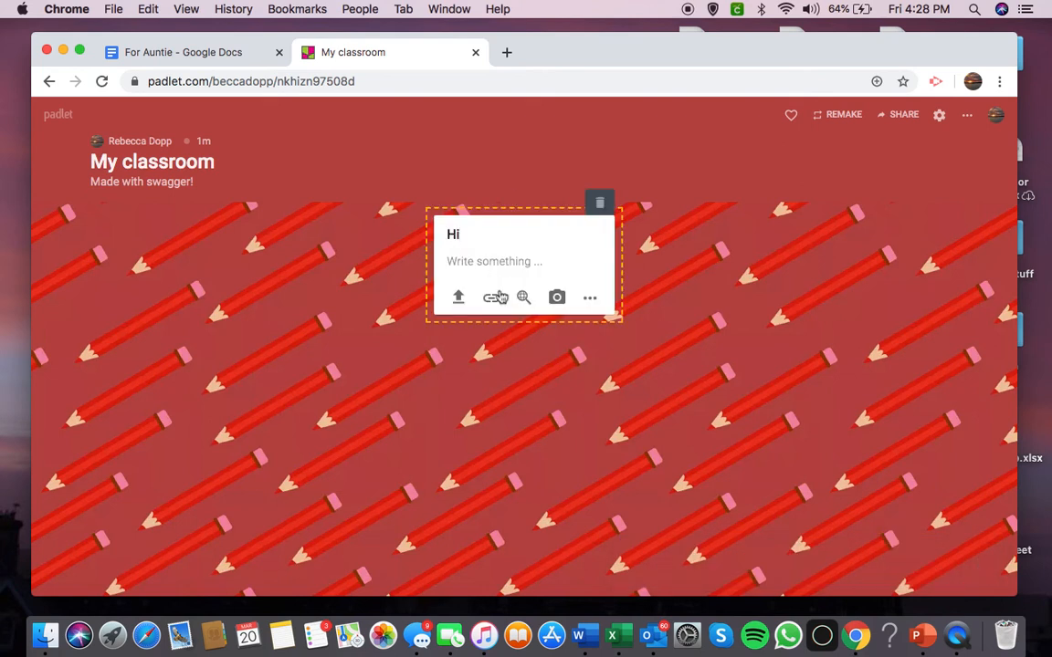
{"action": "left_click", "coordinate": [518, 266]}
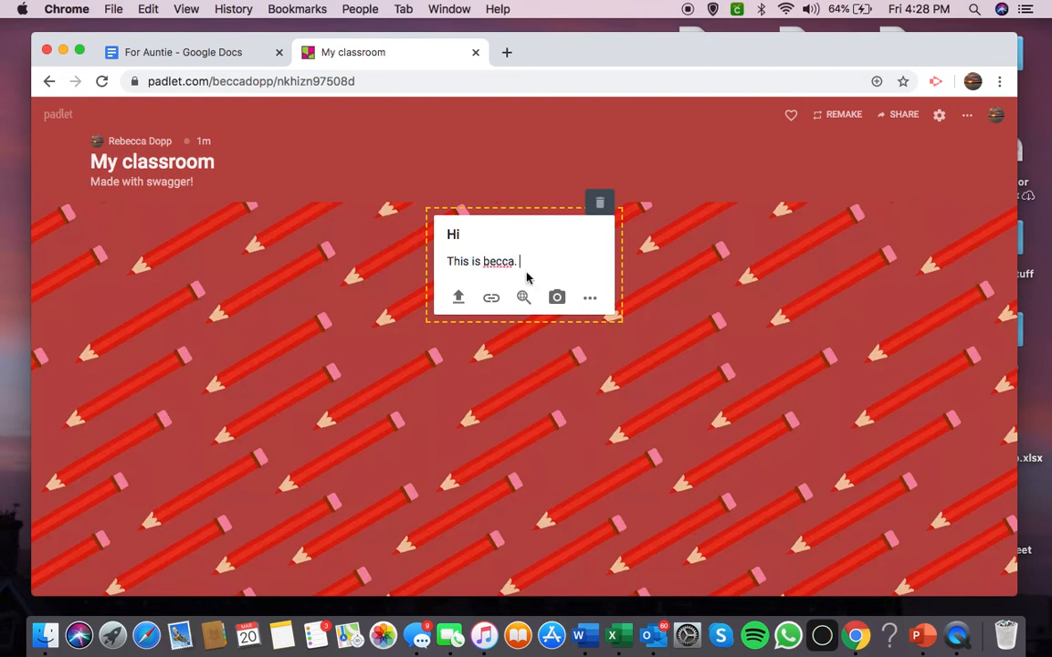
{"action": "left_click", "coordinate": [593, 299]}
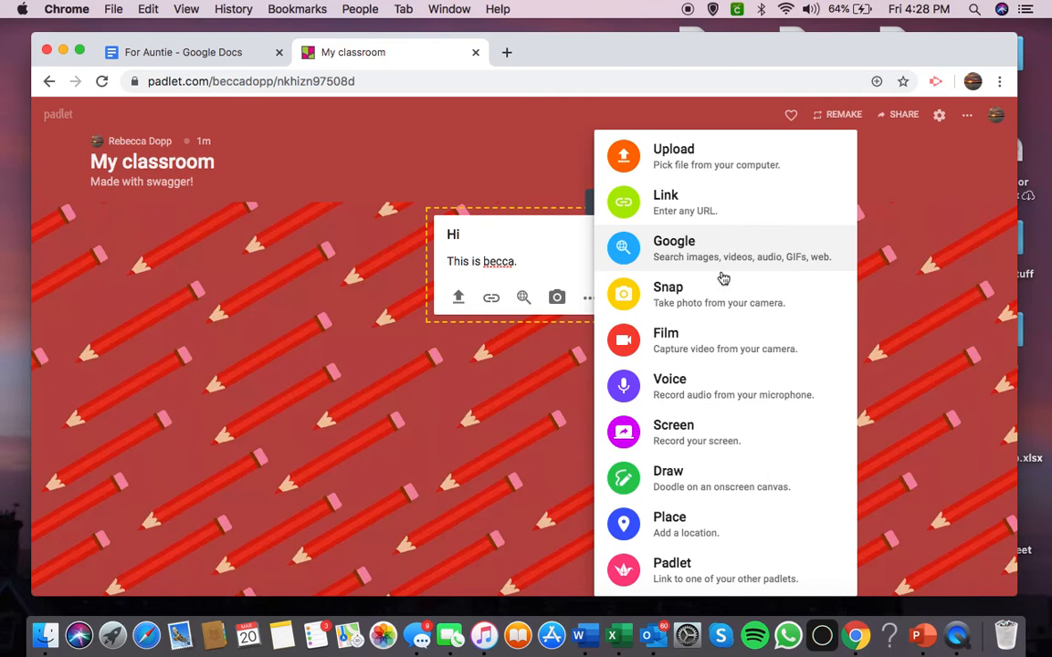
{"action": "left_click", "coordinate": [501, 404]}
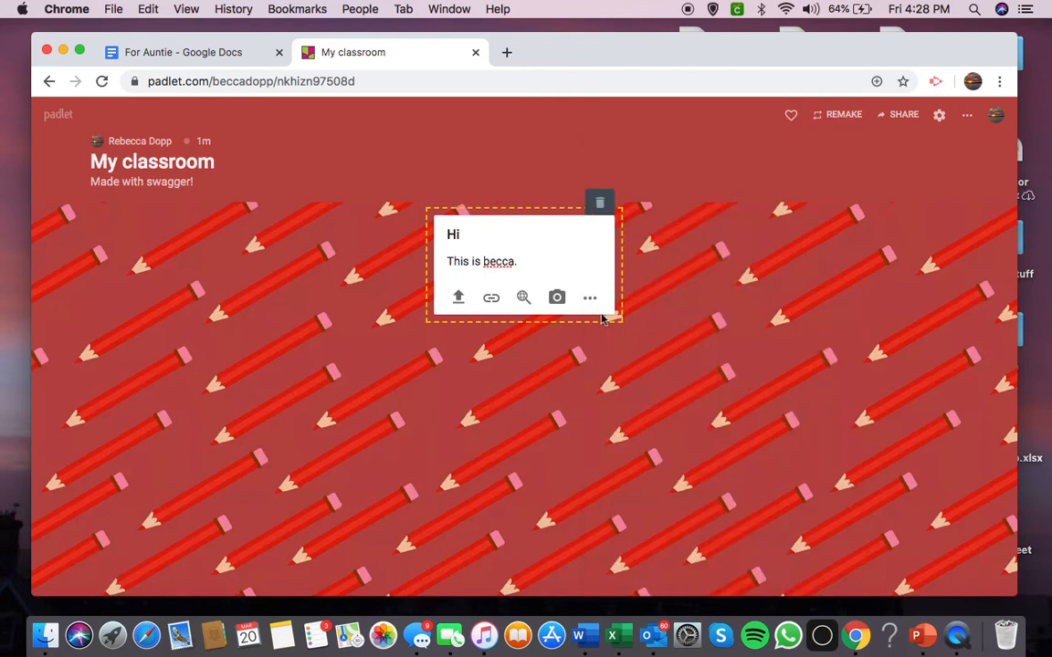
{"action": "left_click_drag", "start_coordinate": [580, 321], "coordinate": [529, 371]}
{"action": "left_click", "coordinate": [663, 321]}
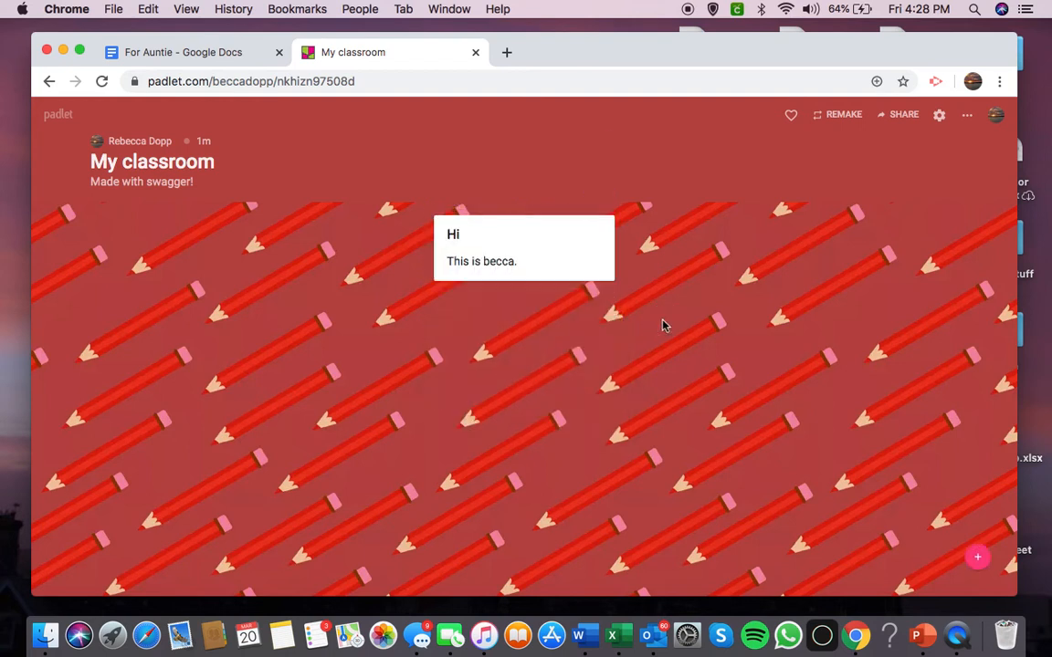
Step: Look over the options for the "Hi" post, view it expanded, and return to the wall
{"action": "left_click_drag", "start_coordinate": [587, 259], "coordinate": [379, 330]}
{"action": "left_click_drag", "start_coordinate": [220, 323], "coordinate": [169, 265]}
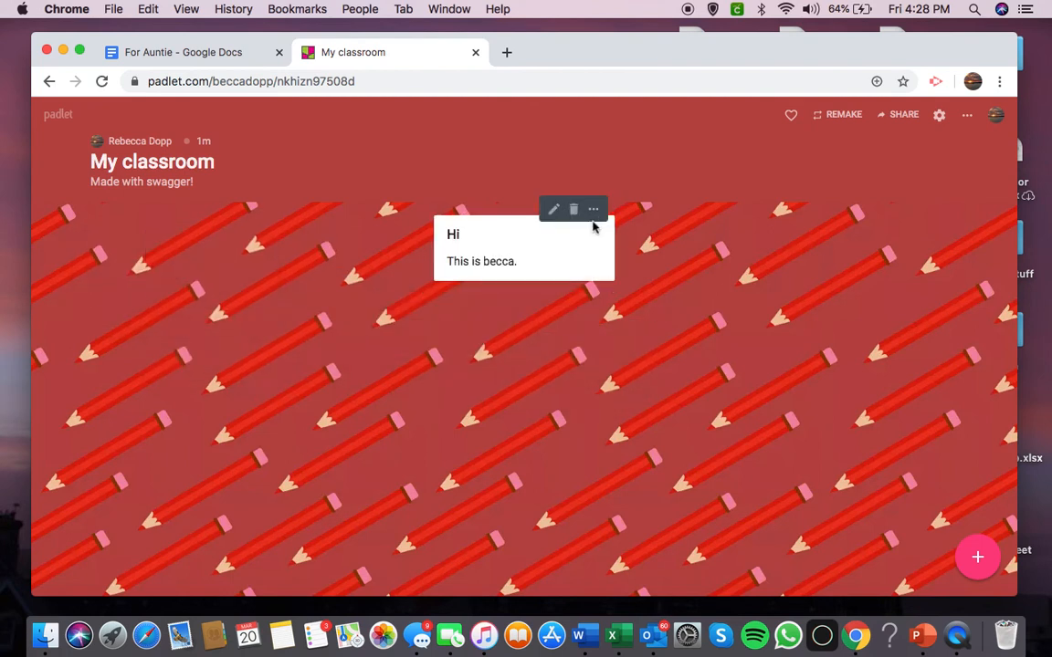
{"action": "left_click", "coordinate": [592, 212]}
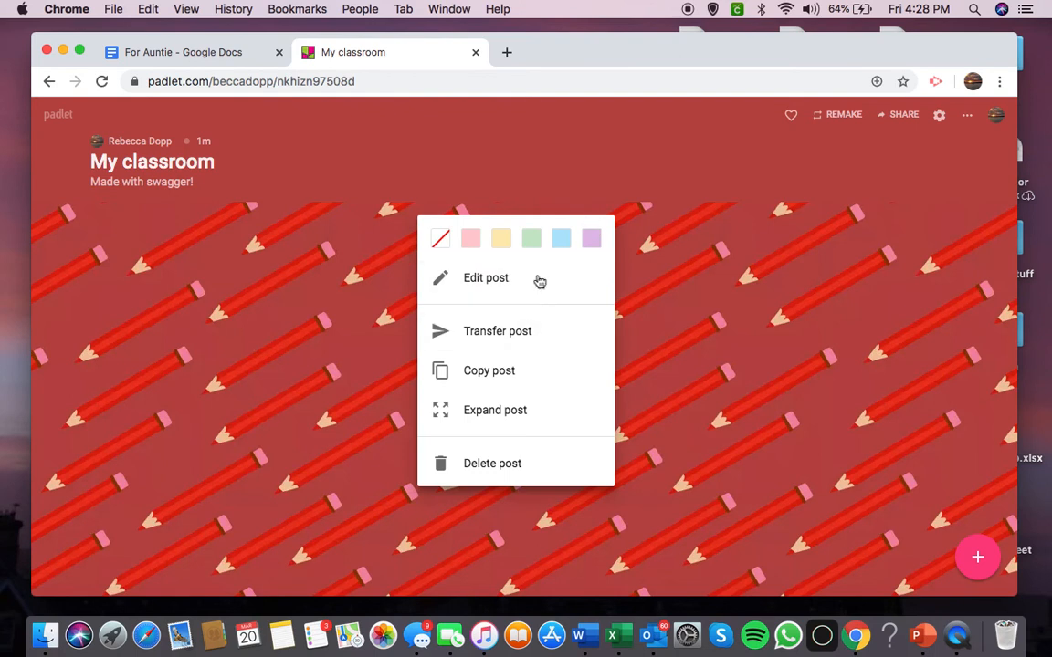
{"action": "left_click", "coordinate": [510, 408]}
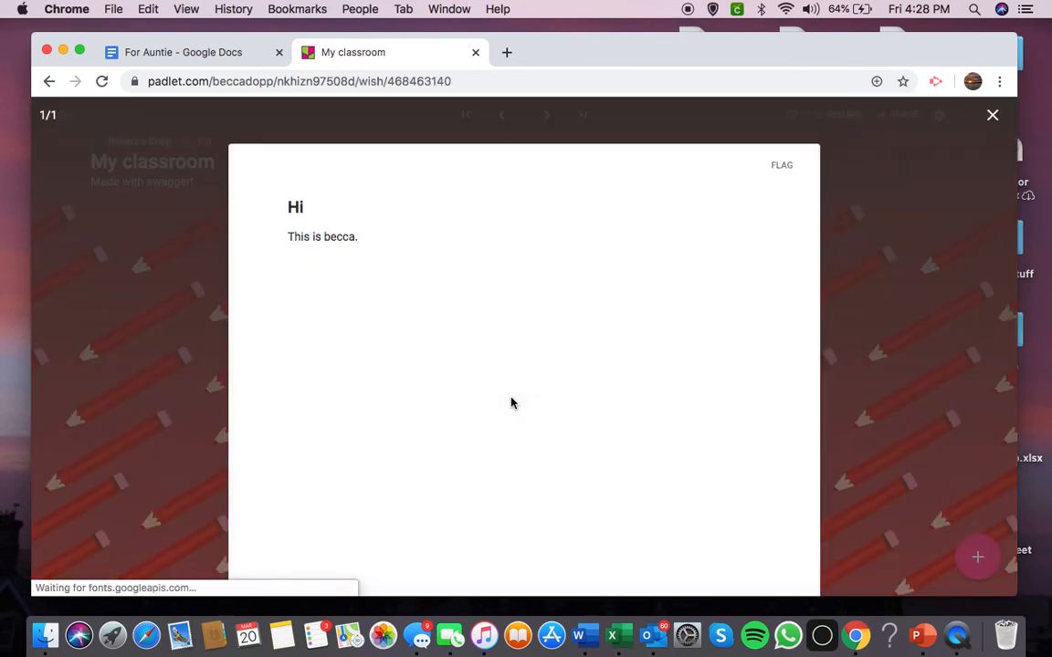
{"action": "left_click", "coordinate": [992, 114]}
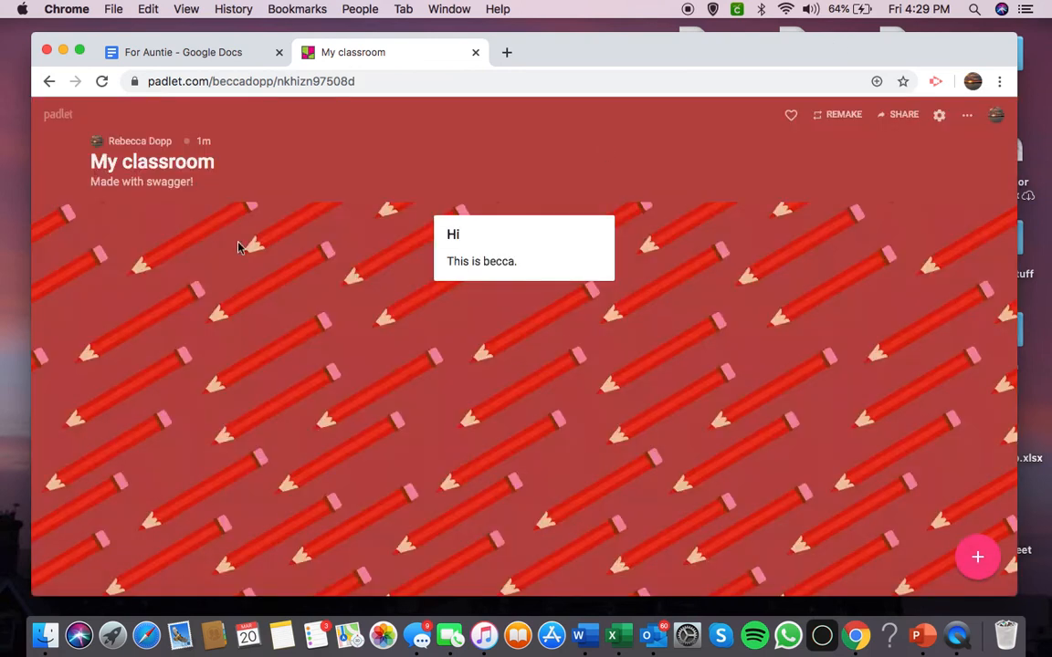
Step: Add a second post titled "Question" with the text "How was day?"
{"action": "left_click", "coordinate": [977, 557]}
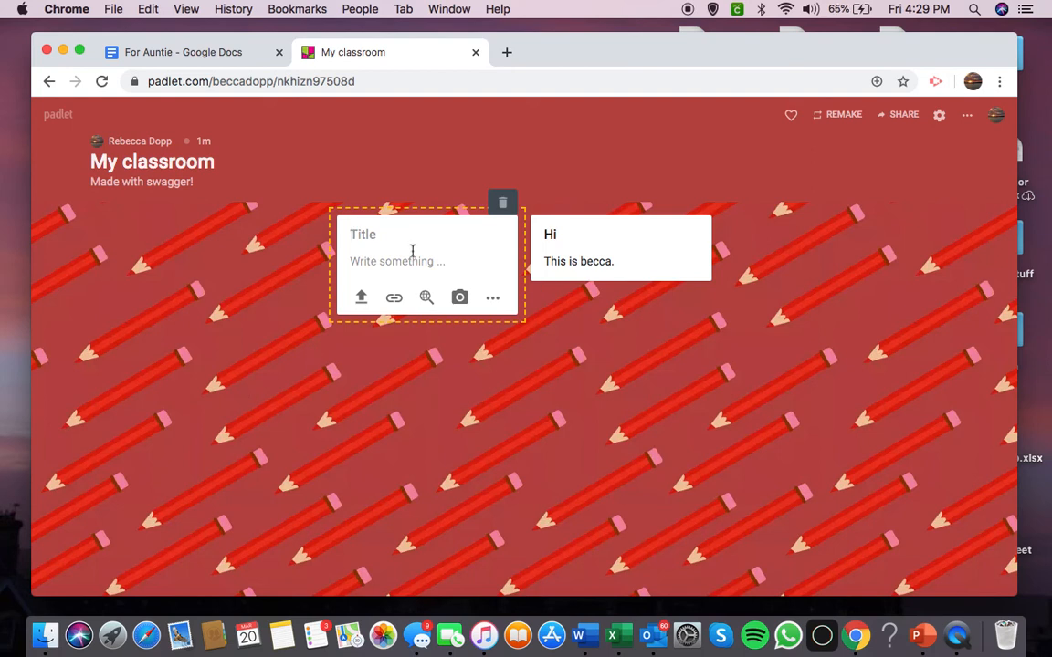
{"action": "type", "text": "FQ"}
{"action": "key", "text": "BackSpace"}
{"action": "key", "text": "BackSpace"}
{"action": "type", "text": "Q"}
{"action": "left_click", "coordinate": [426, 265]}
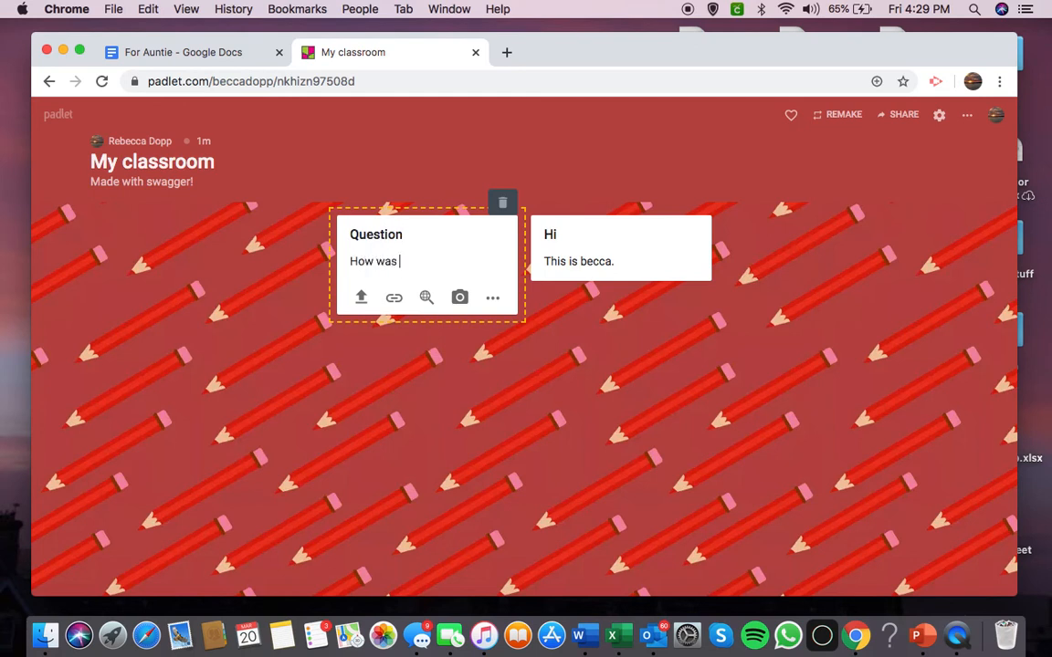
{"action": "left_click", "coordinate": [676, 415]}
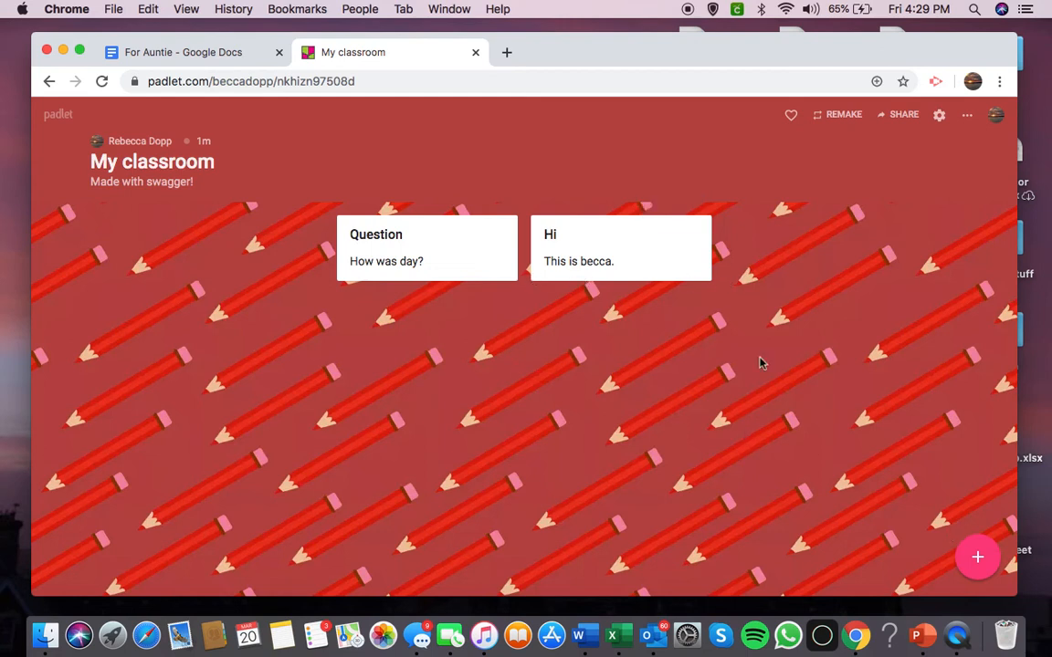
Step: Start a third post titled "Answer" with the text "My day was great!"
{"action": "left_click", "coordinate": [957, 564]}
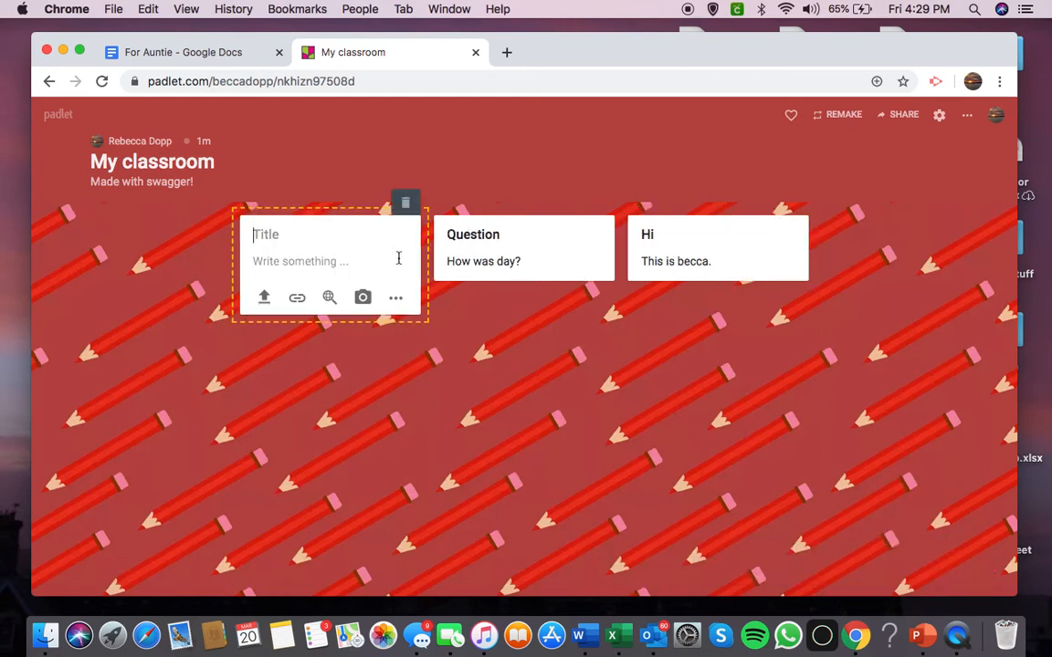
{"action": "type", "text": "Answer"}
{"action": "left_click", "coordinate": [362, 267]}
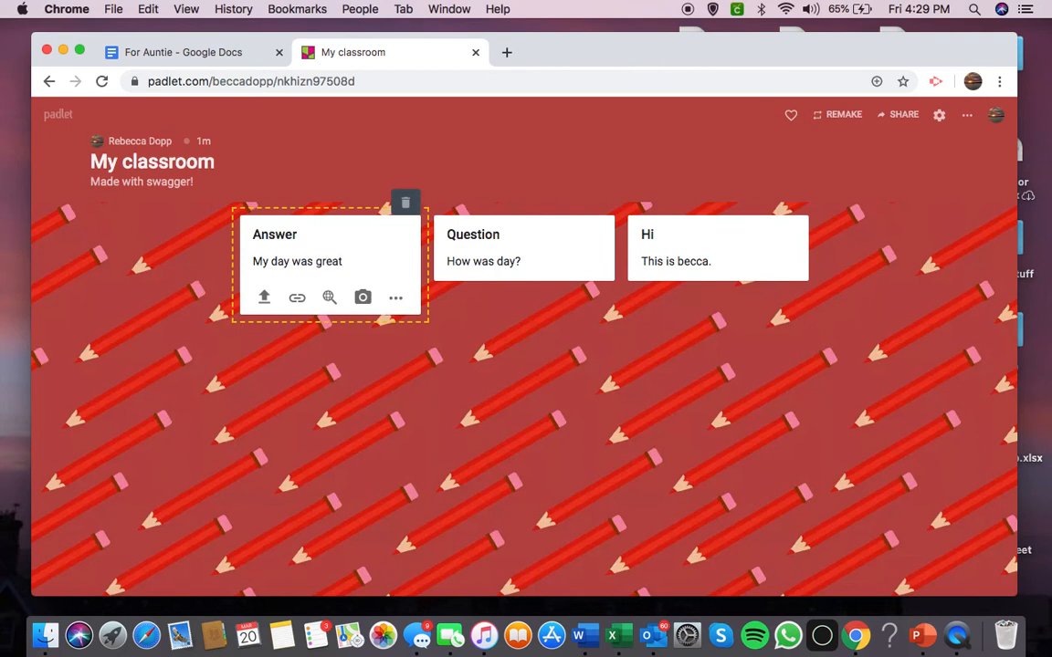
Step: Check the link and camera attachment options of the "Answer" post, dismiss them without attaching anything, and publish the post
{"action": "left_click", "coordinate": [296, 298]}
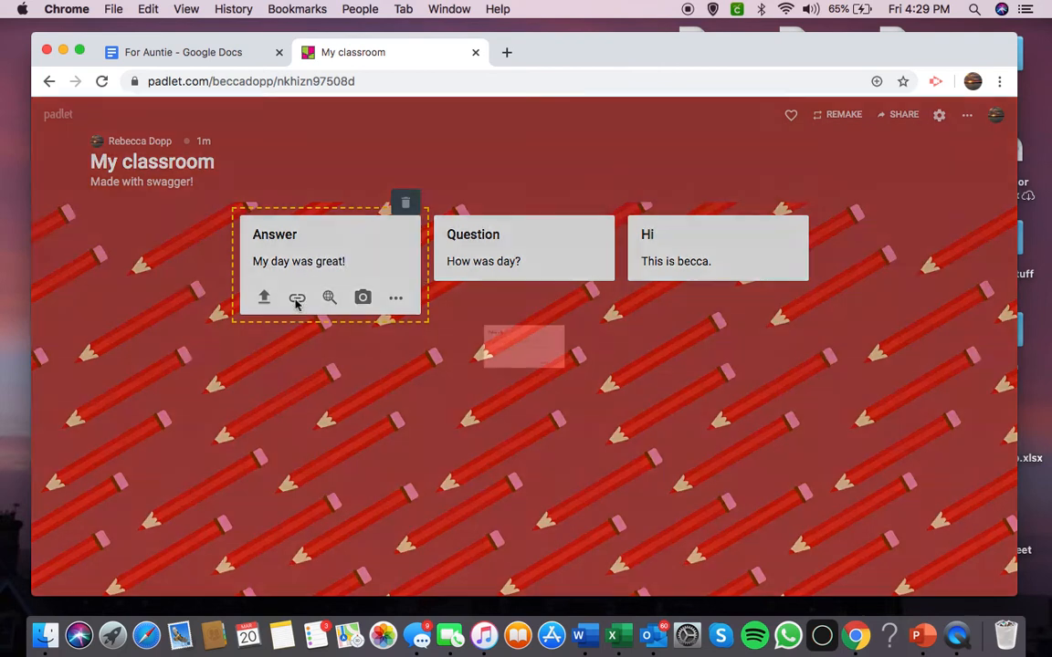
{"action": "left_click", "coordinate": [614, 422]}
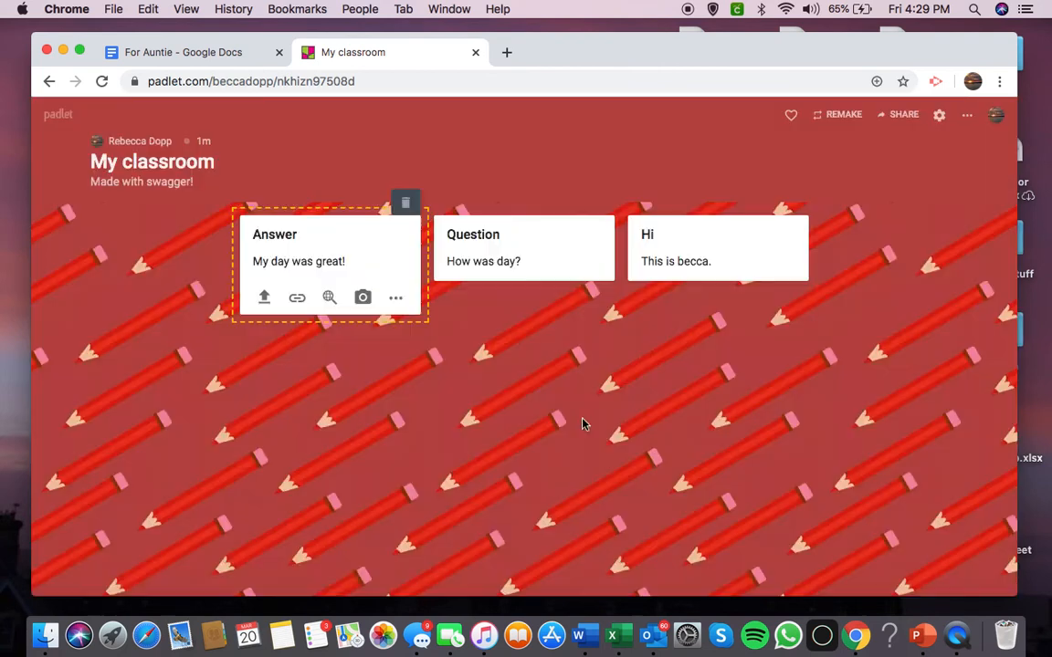
{"action": "left_click", "coordinate": [365, 298]}
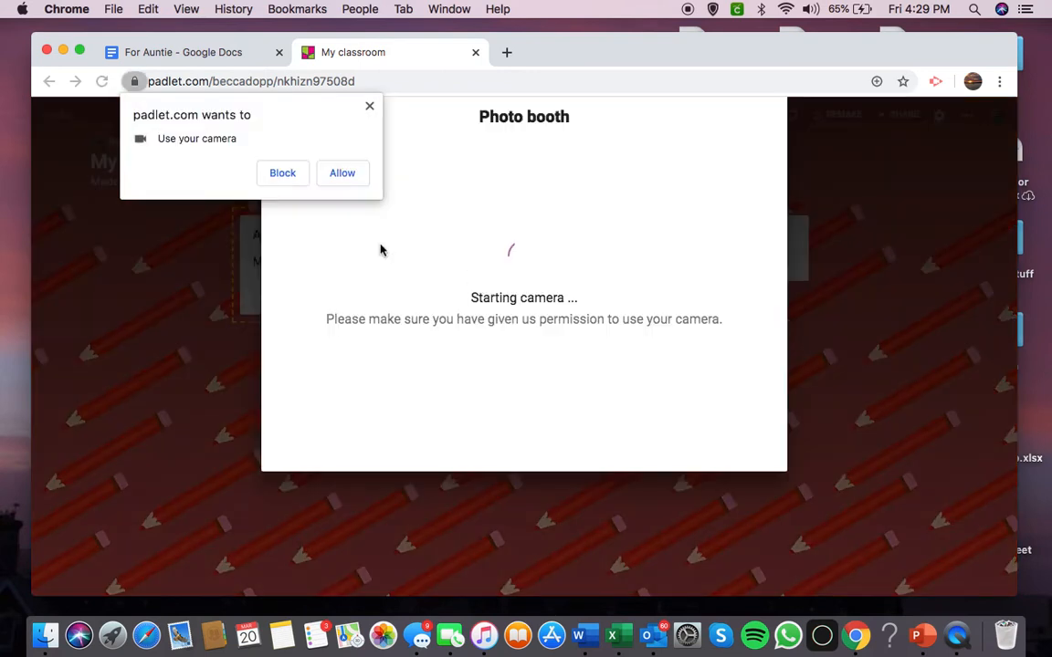
{"action": "left_click", "coordinate": [368, 106]}
{"action": "left_click", "coordinate": [290, 116]}
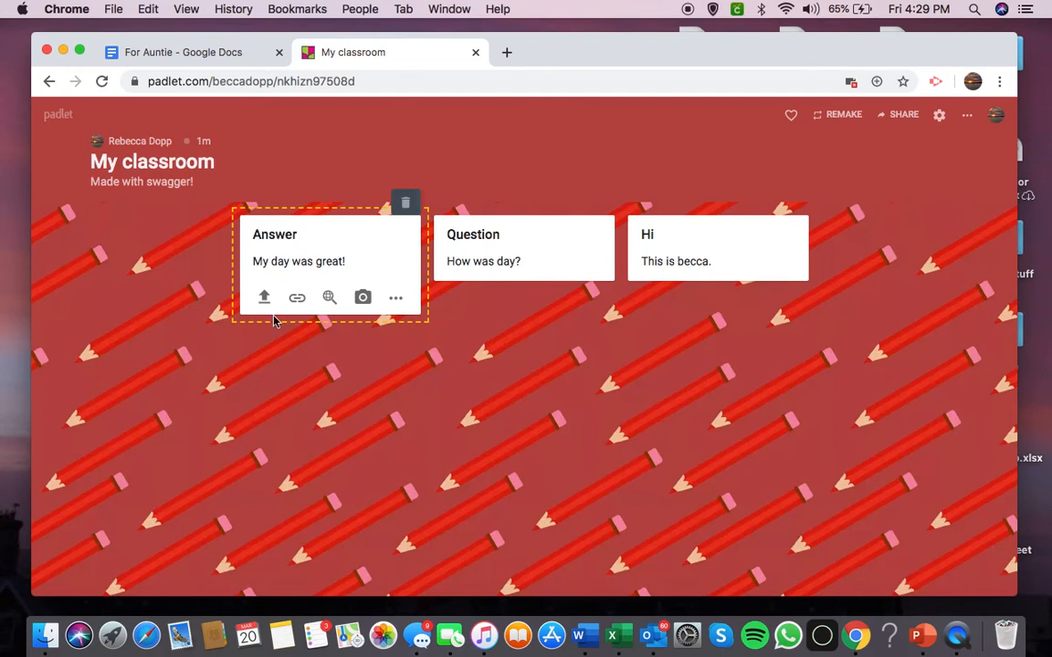
{"action": "left_click", "coordinate": [422, 447]}
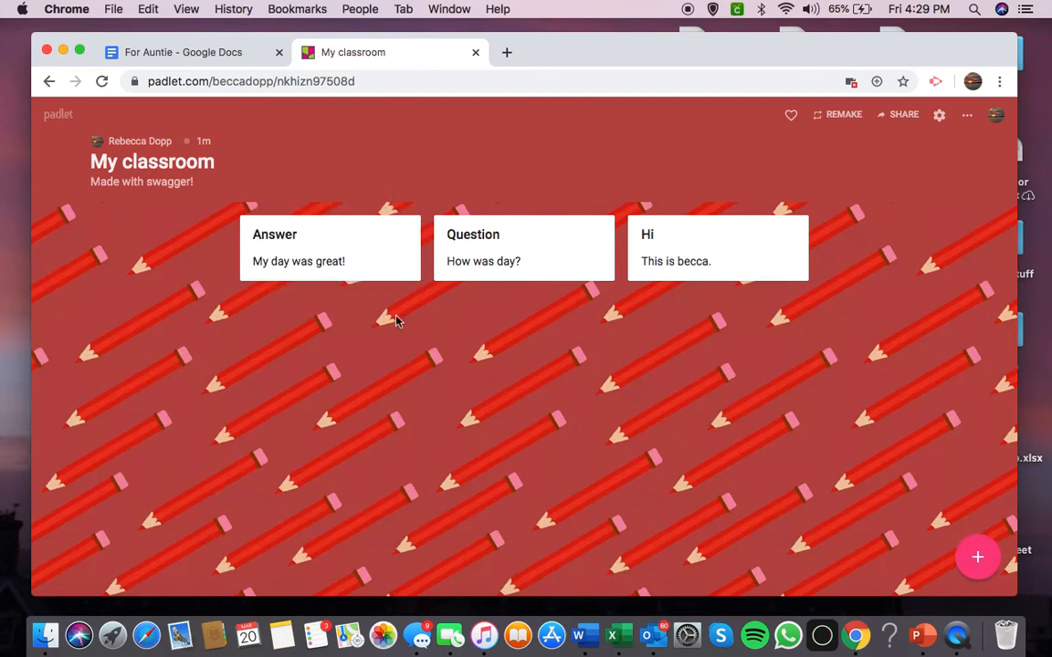
Step: Open the padlet's Google Classroom sharing option, view the classes available to share to, and close it along with the sharing settings
{"action": "left_click", "coordinate": [893, 116]}
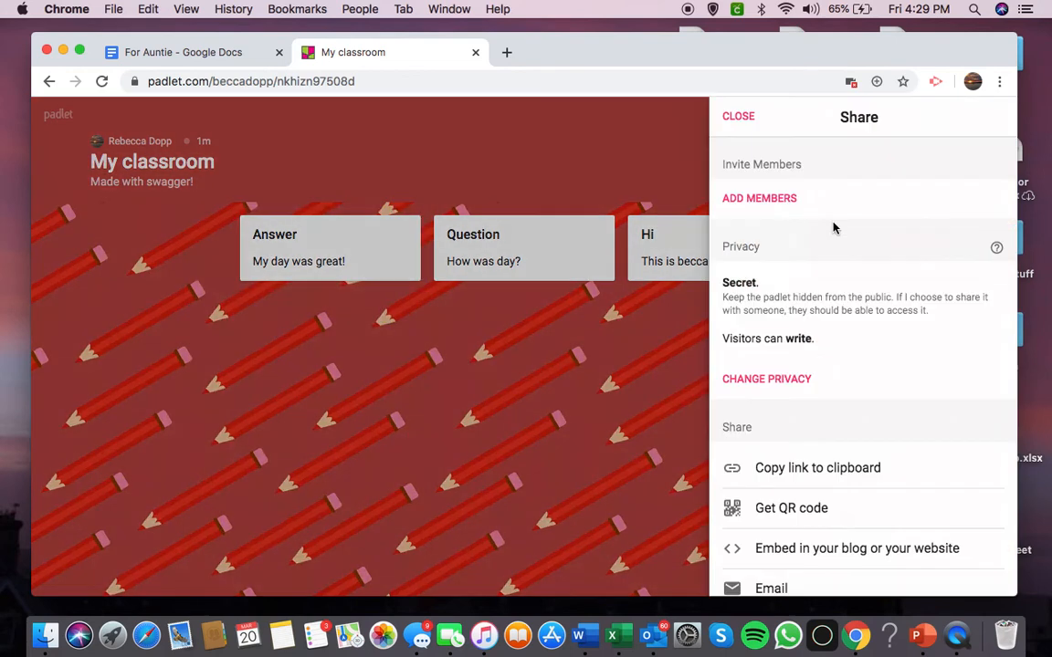
{"action": "scroll", "coordinate": [812, 486], "scroll_direction": "down", "scroll_amount": 2}
{"action": "scroll", "coordinate": [802, 530], "scroll_direction": "down", "scroll_amount": 2}
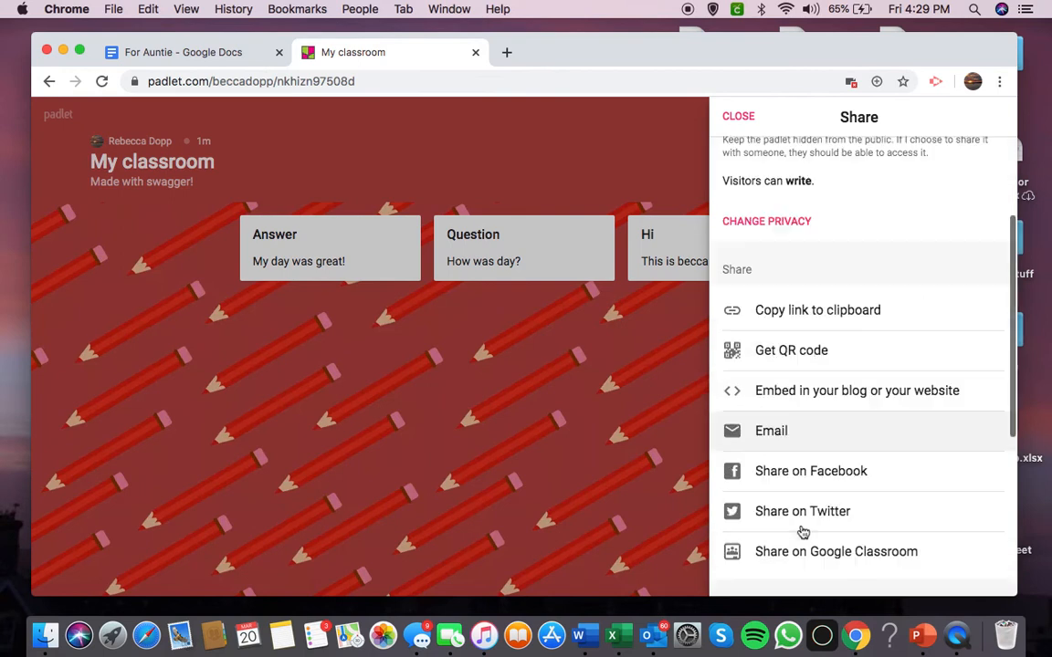
{"action": "left_click", "coordinate": [802, 549]}
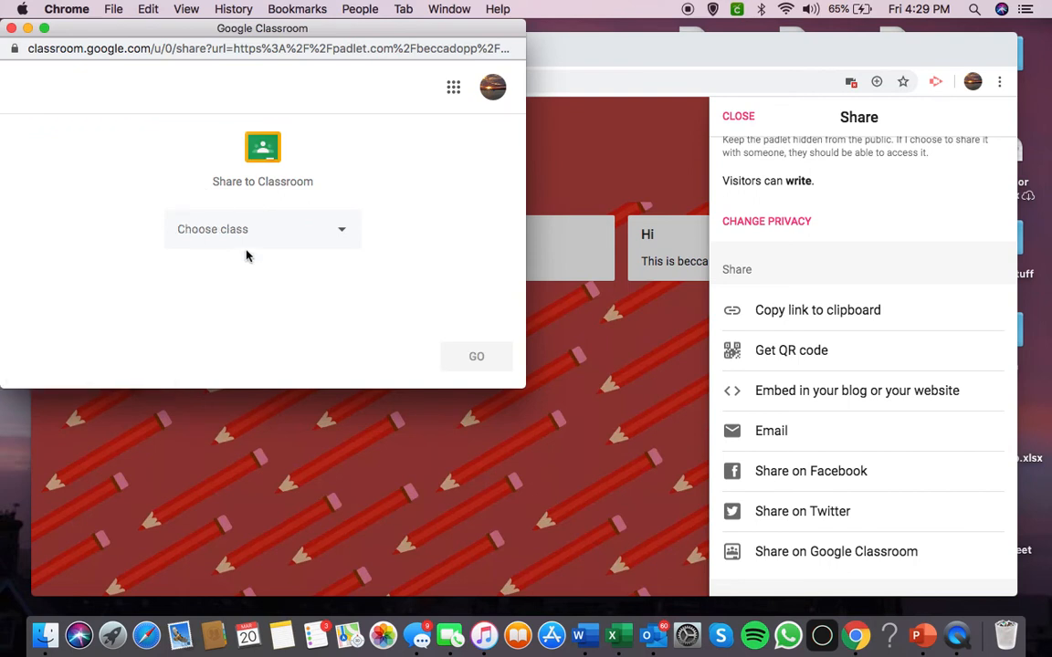
{"action": "left_click", "coordinate": [242, 236]}
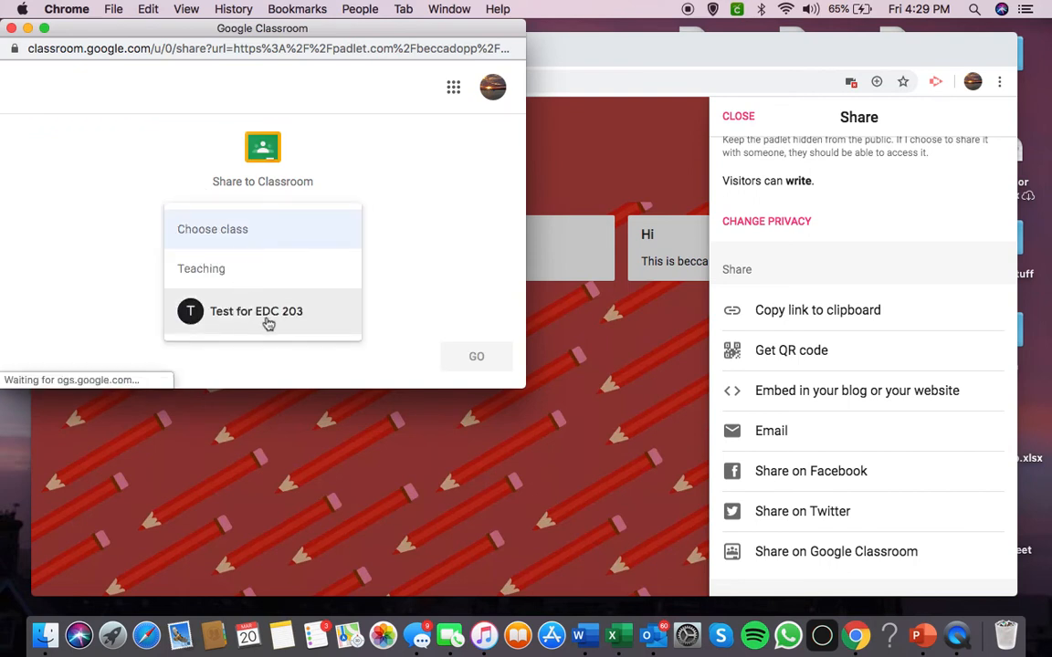
{"action": "left_click", "coordinate": [288, 237]}
{"action": "left_click", "coordinate": [293, 223]}
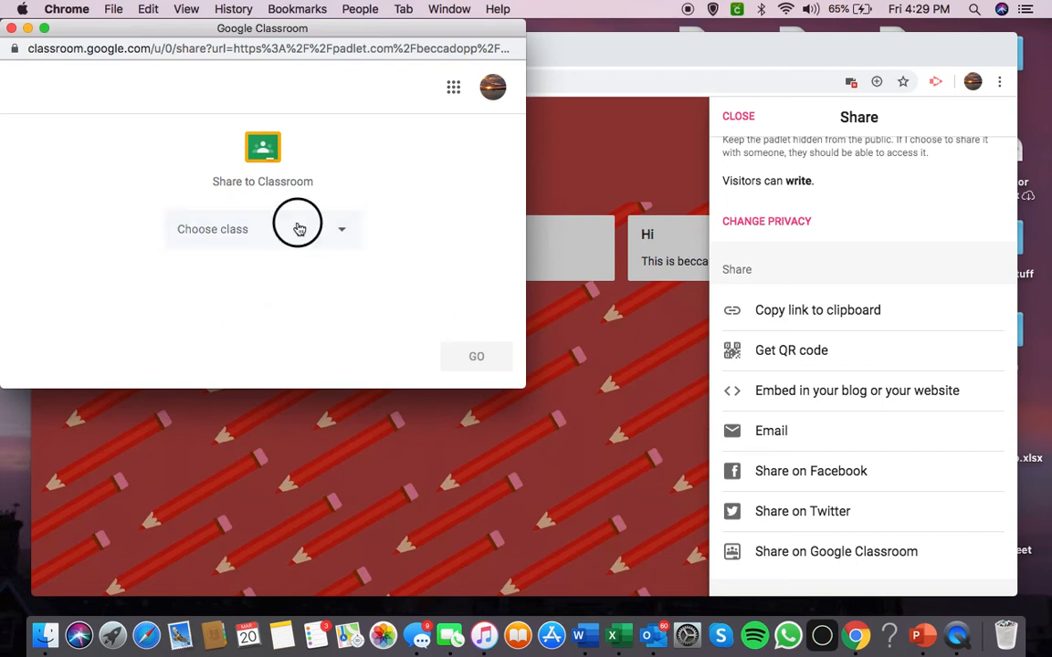
{"action": "left_click", "coordinate": [412, 228]}
{"action": "left_click", "coordinate": [203, 241]}
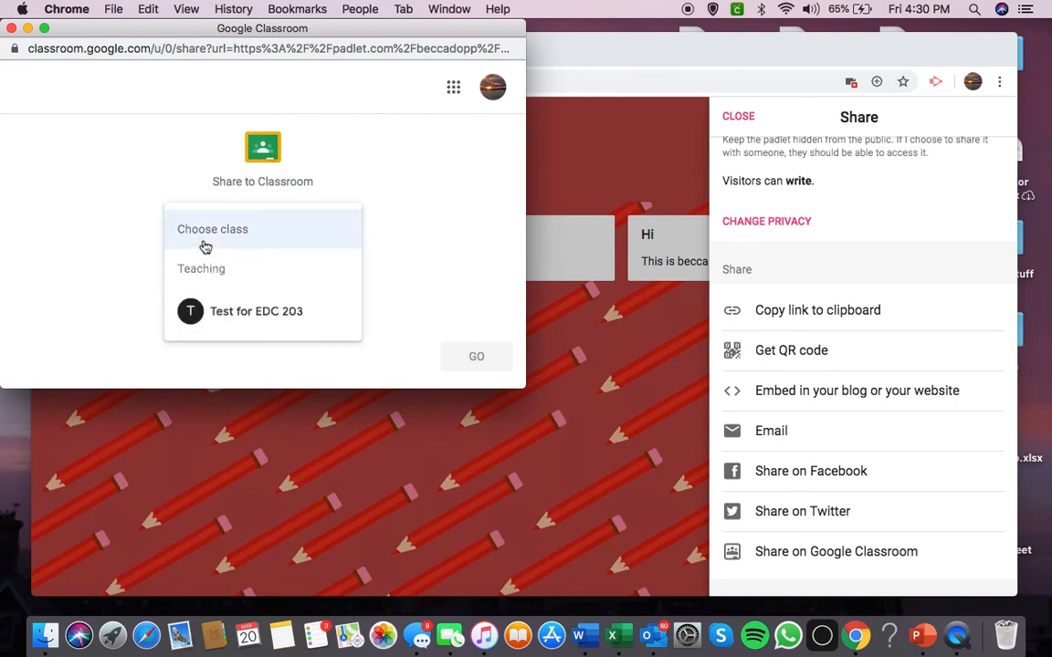
{"action": "left_click", "coordinate": [13, 146]}
{"action": "left_click", "coordinate": [11, 28]}
{"action": "left_click", "coordinate": [243, 365]}
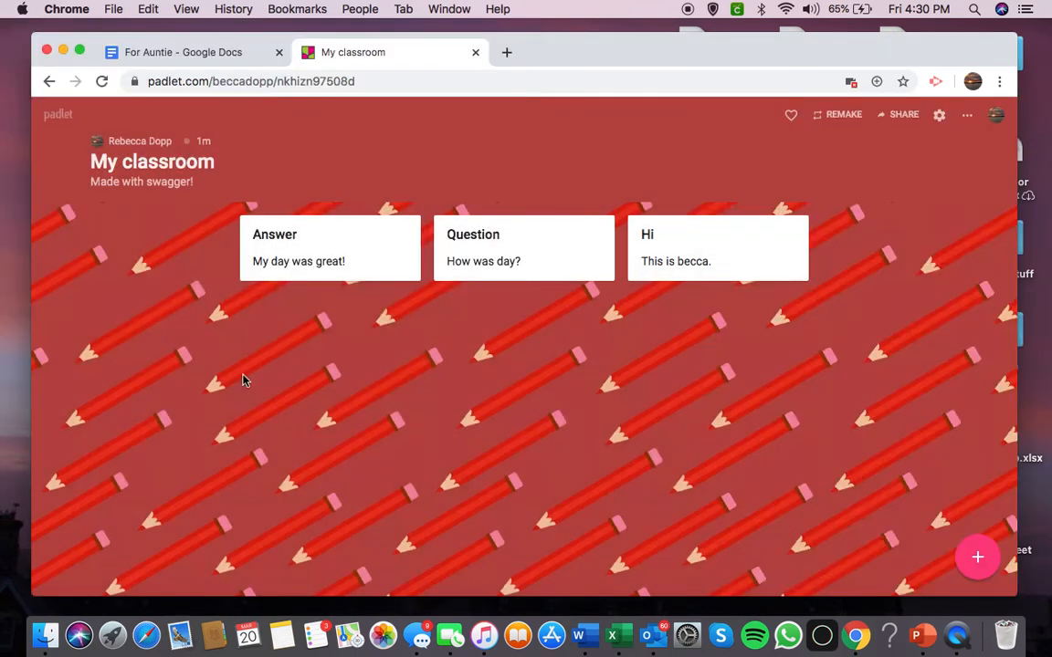
Step: Start another blank post on the wall and delete it
{"action": "left_click", "coordinate": [977, 557]}
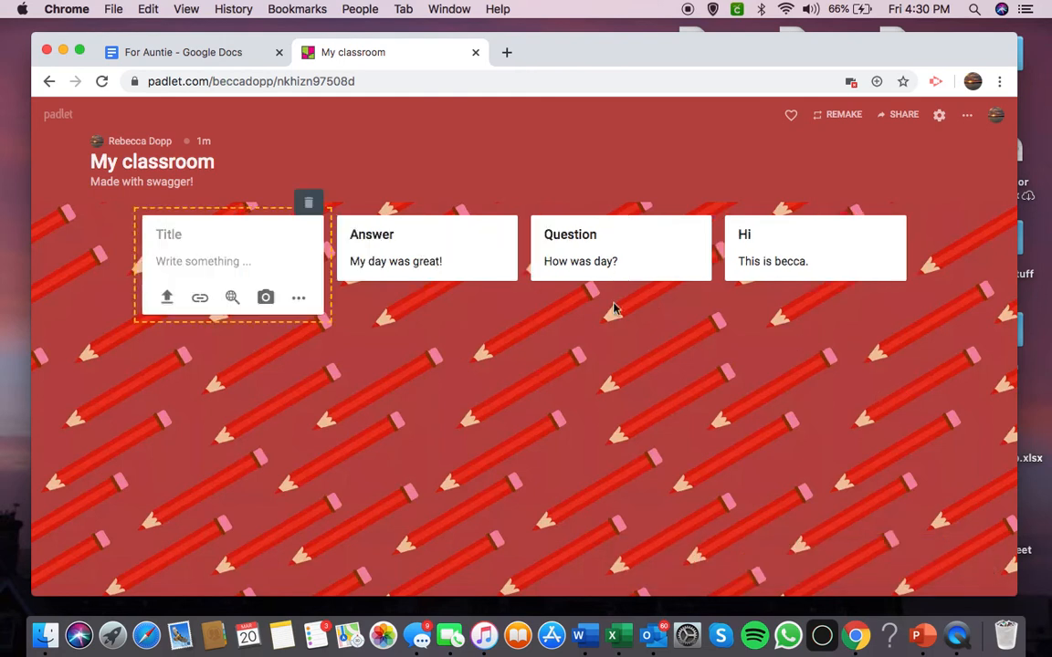
{"action": "left_click", "coordinate": [308, 202]}
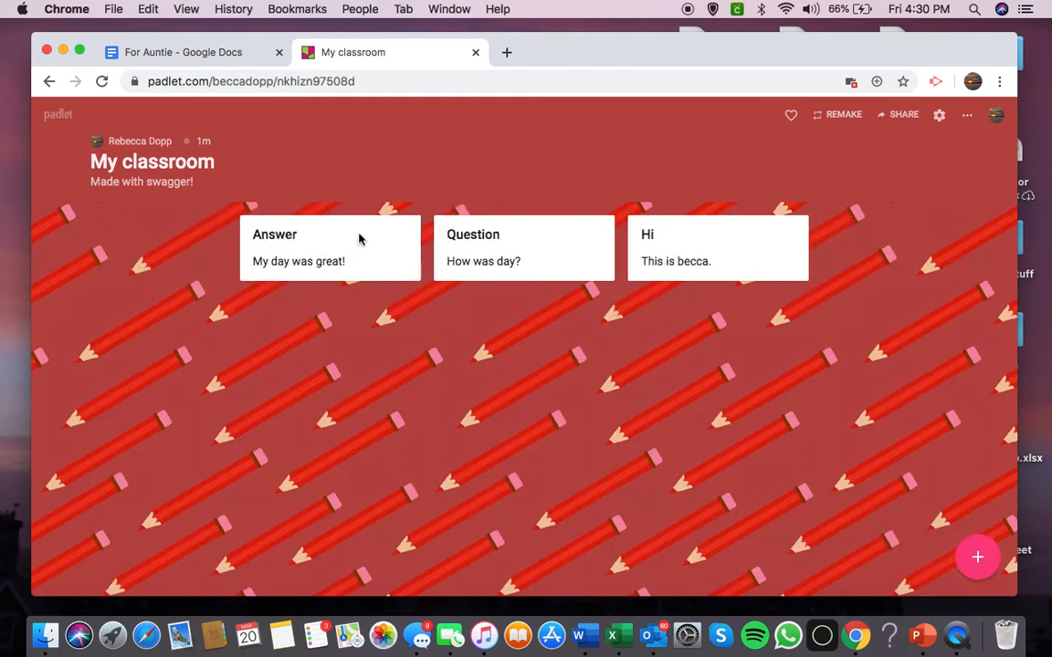
Step: View the account options, dismiss them, and open the padlet's modify settings
{"action": "left_click", "coordinate": [993, 120]}
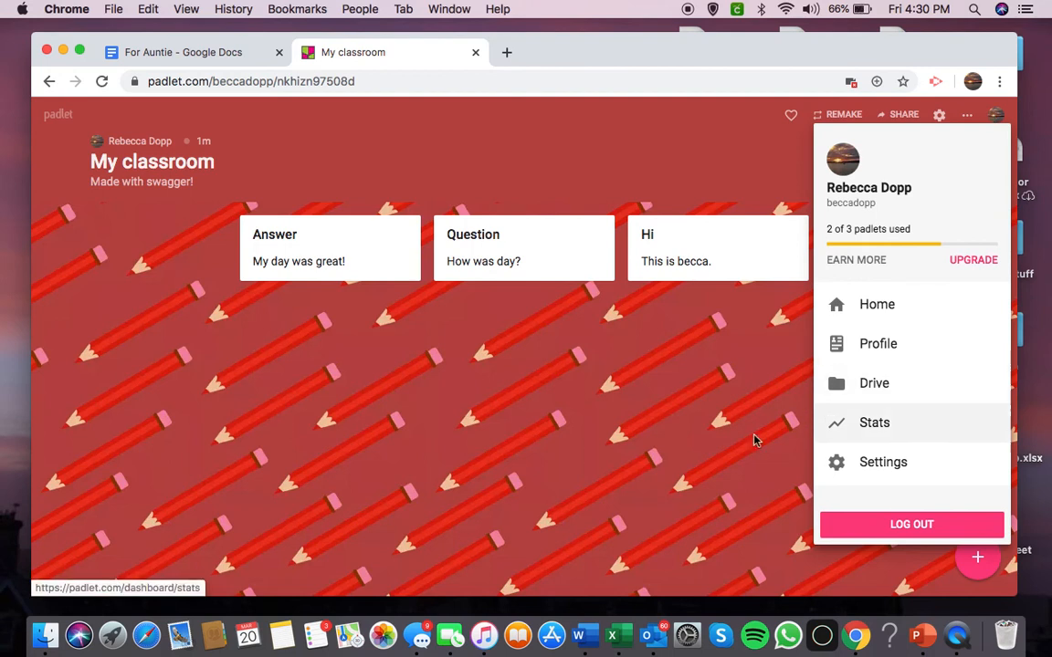
{"action": "left_click", "coordinate": [698, 439]}
{"action": "left_click", "coordinate": [938, 116]}
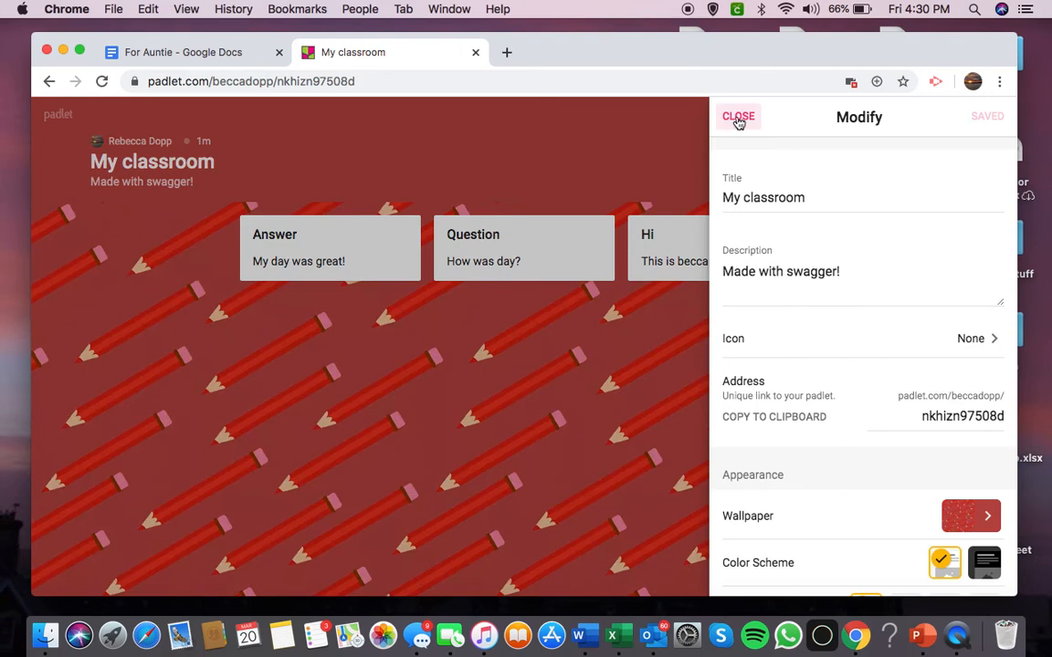
Step: Close the modify settings and remake the "My classroom" padlet, copying its design but not its posts
{"action": "left_click", "coordinate": [738, 116]}
{"action": "left_click", "coordinate": [834, 116]}
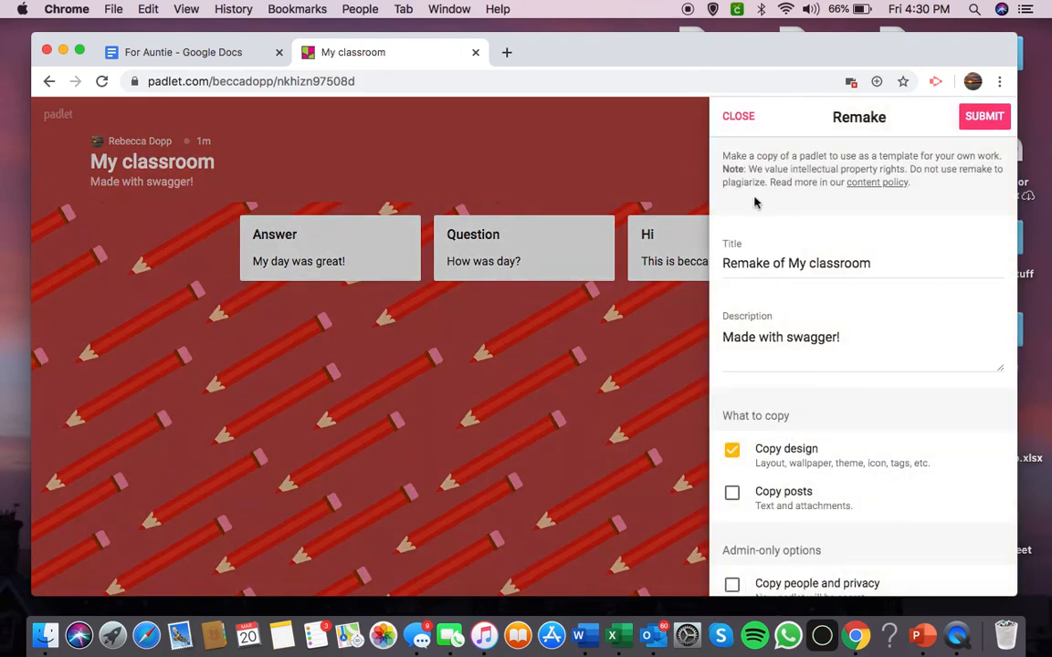
{"action": "left_click", "coordinate": [747, 134]}
{"action": "left_click", "coordinate": [850, 115]}
{"action": "left_click", "coordinate": [970, 120]}
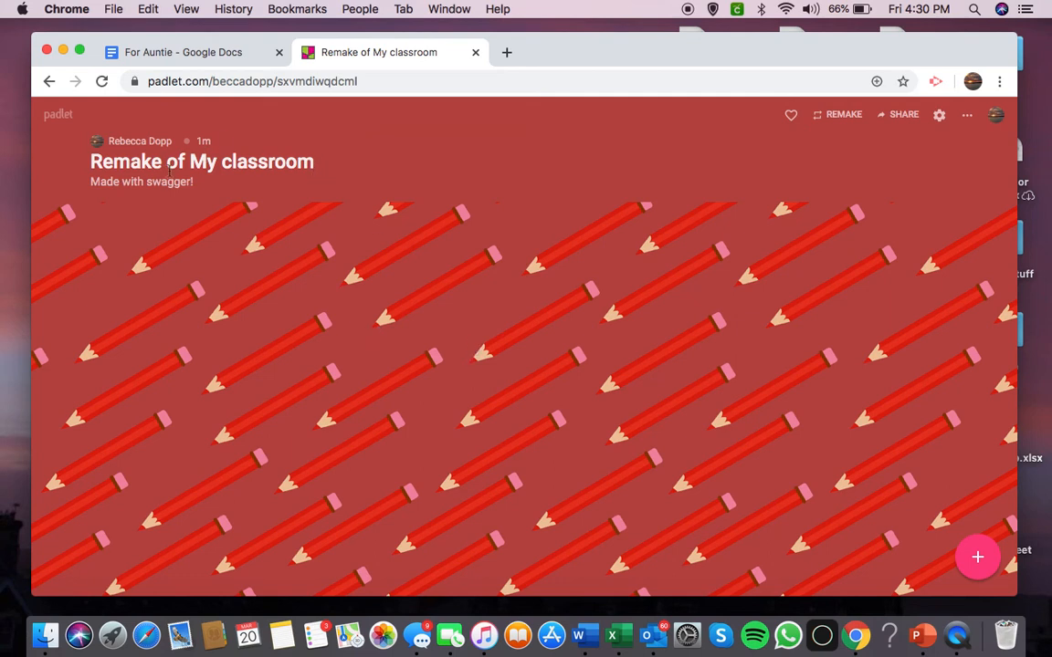
Step: Return to the original "My classroom" padlet, look through its additional actions, and view the member invitation search without adding anyone
{"action": "left_click", "coordinate": [45, 82]}
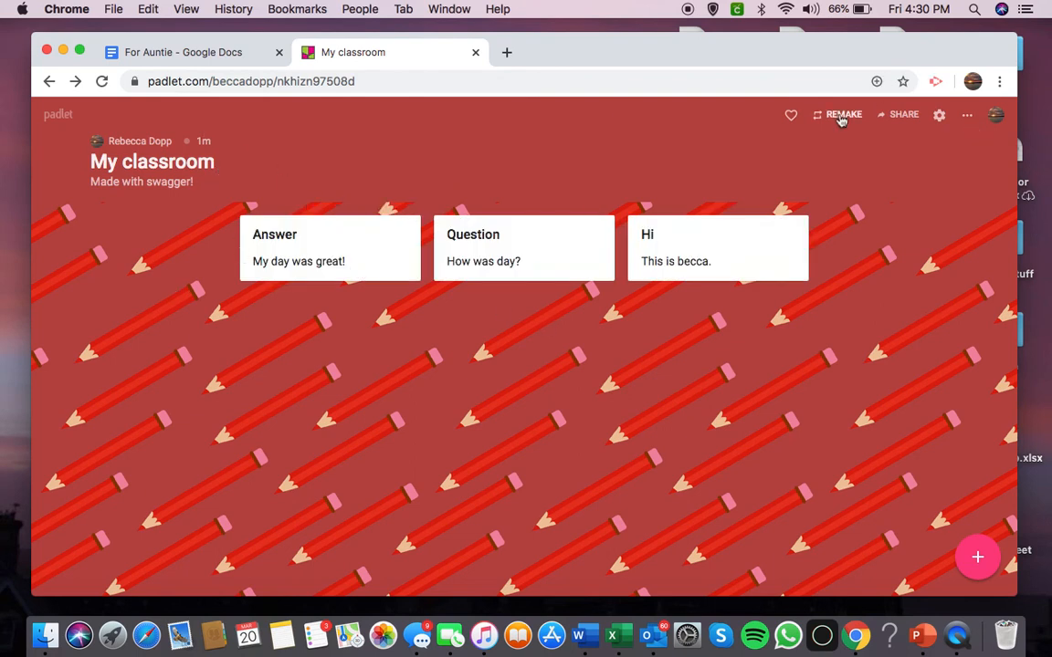
{"action": "left_click", "coordinate": [969, 119]}
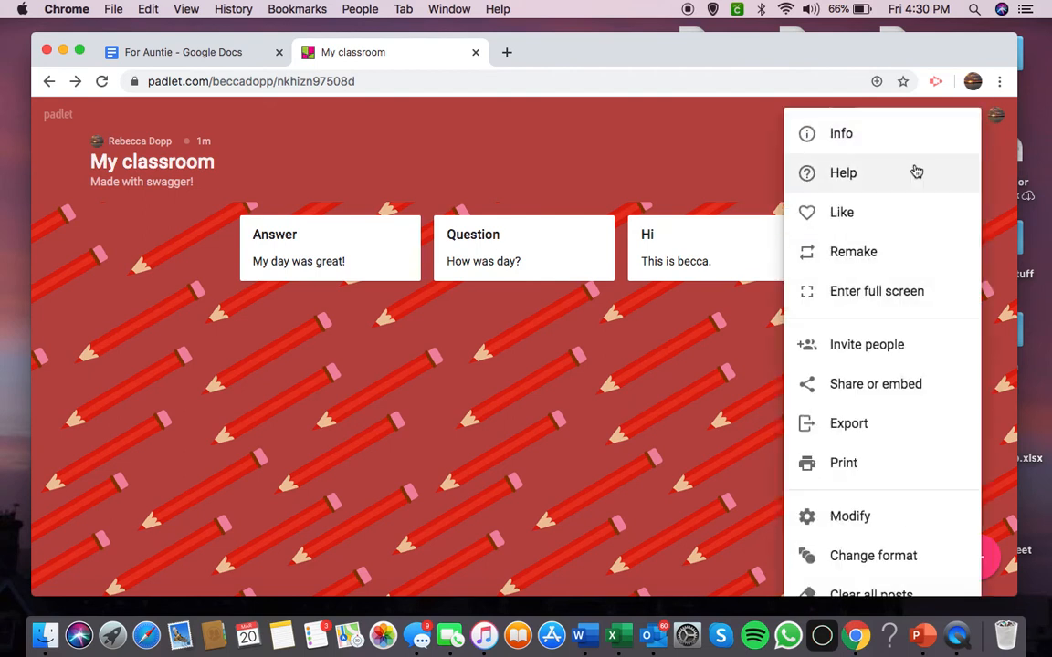
{"action": "scroll", "coordinate": [909, 416], "scroll_direction": "down", "scroll_amount": 1}
{"action": "scroll", "coordinate": [909, 416], "scroll_direction": "down", "scroll_amount": 2}
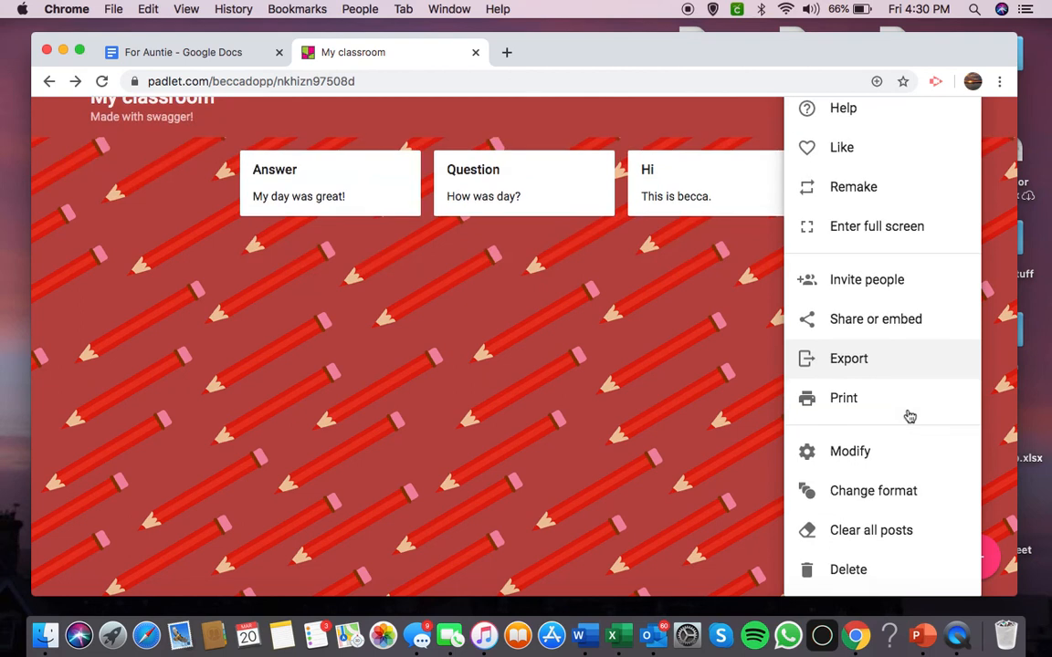
{"action": "left_click", "coordinate": [890, 285]}
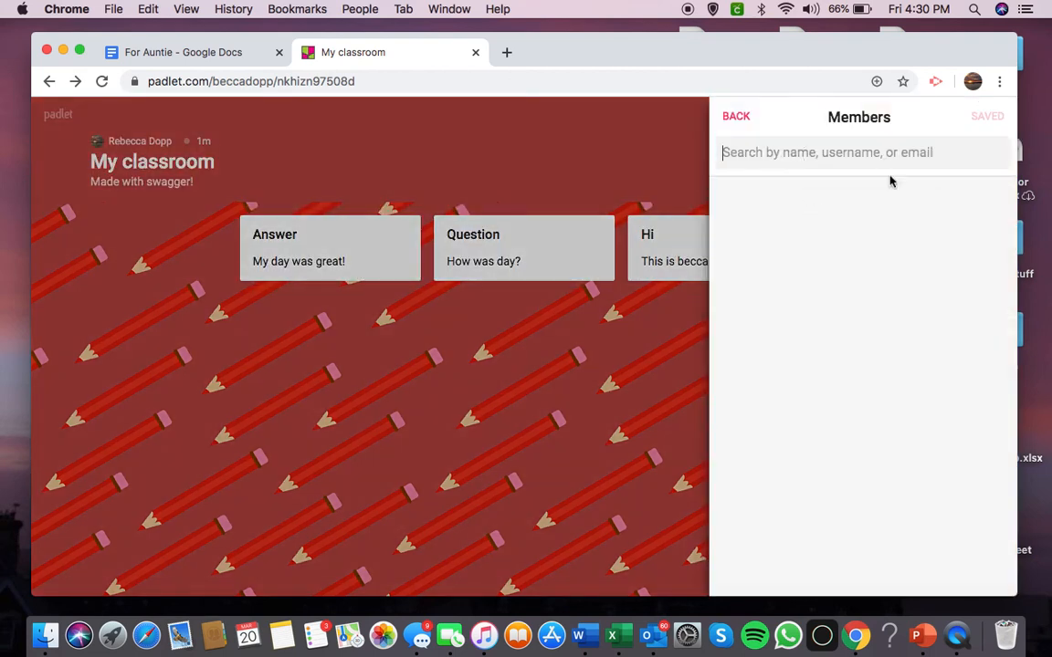
{"action": "left_click", "coordinate": [769, 157]}
{"action": "left_click", "coordinate": [731, 122]}
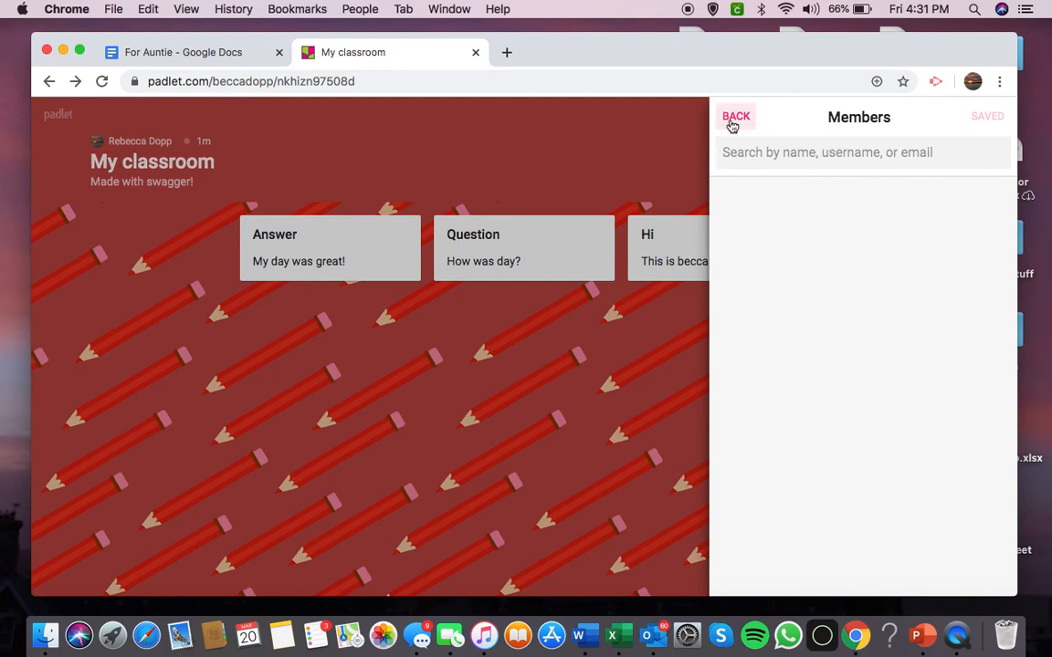
{"action": "left_click", "coordinate": [755, 197]}
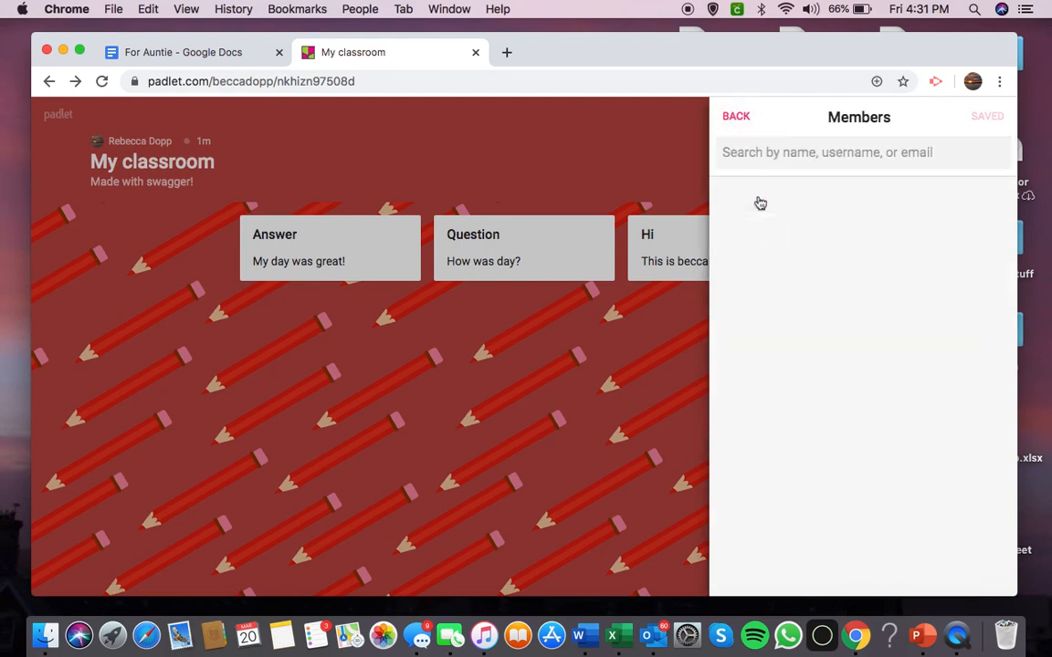
{"action": "left_click", "coordinate": [735, 116]}
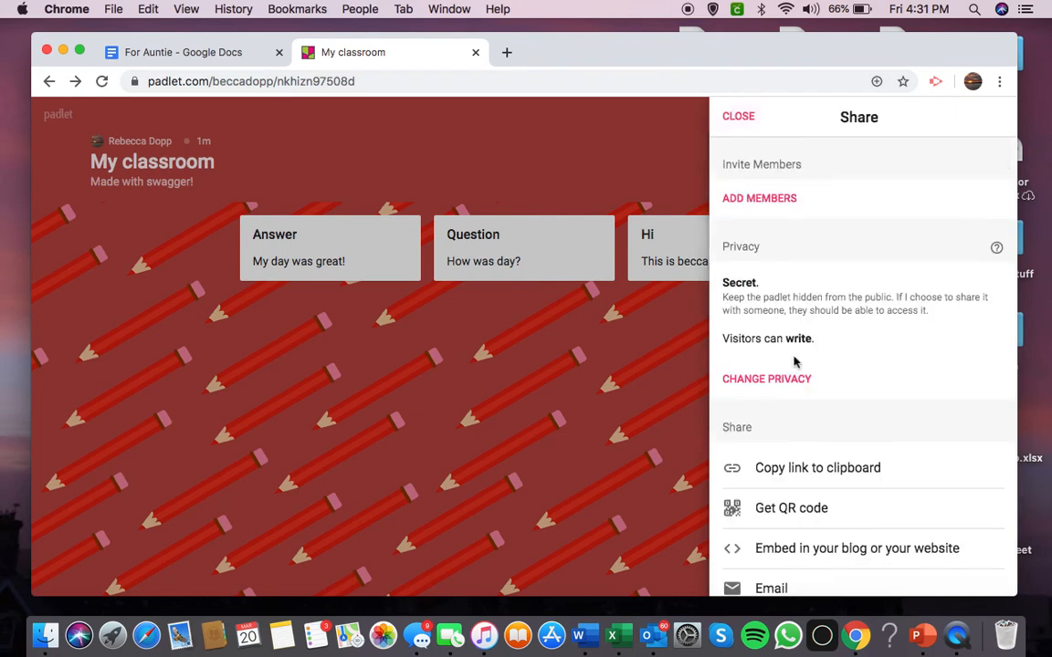
Step: Review the padlet's privacy levels and the read, write and edit visitor permissions, and return to the sharing settings
{"action": "left_click", "coordinate": [797, 376]}
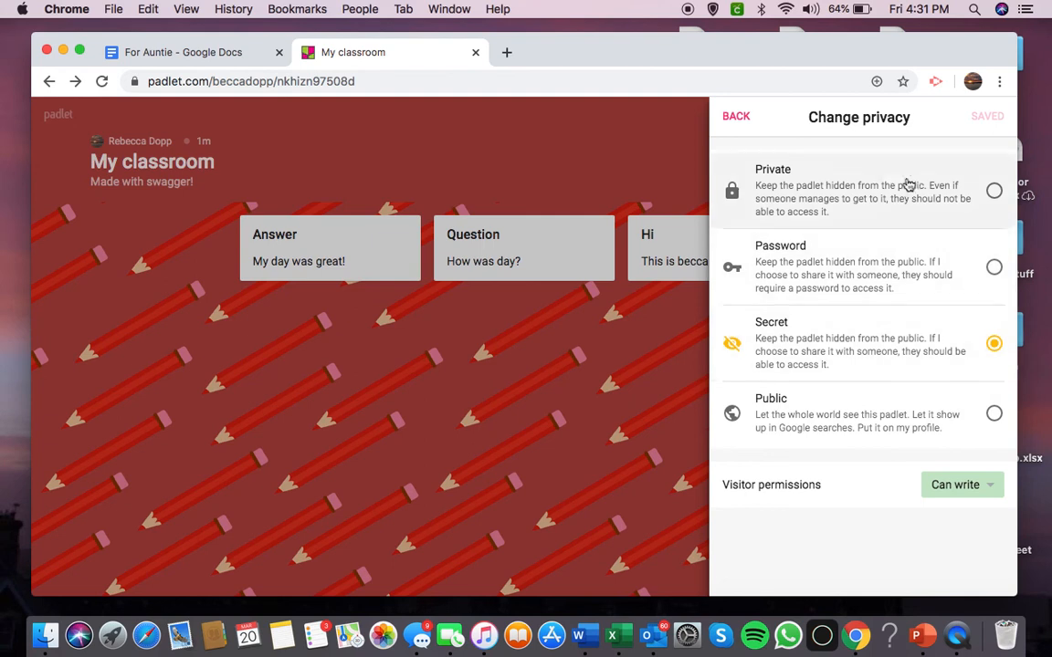
{"action": "left_click", "coordinate": [936, 486]}
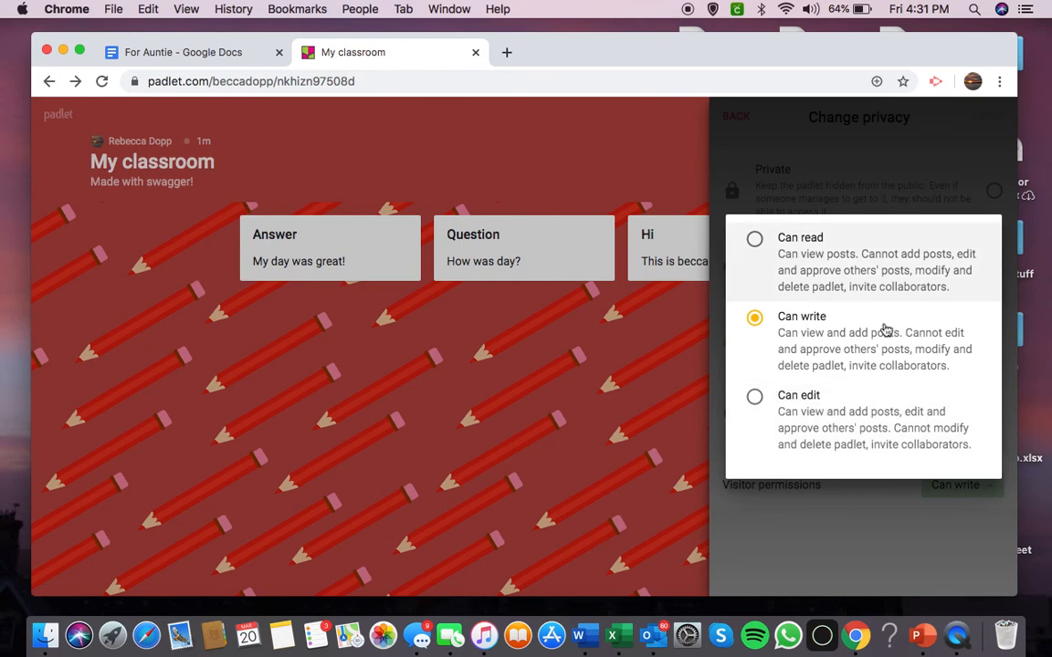
{"action": "left_click", "coordinate": [890, 164]}
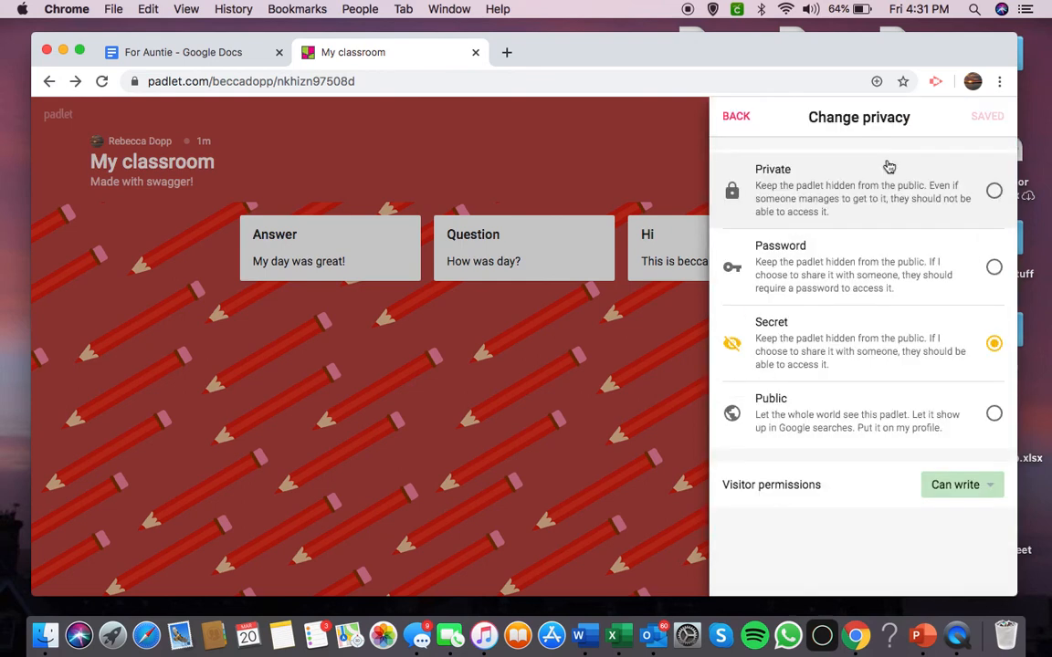
{"action": "left_click", "coordinate": [733, 119]}
Step: Display the QR code for sharing the "My classroom" padlet
{"action": "scroll", "coordinate": [776, 388], "scroll_direction": "down", "scroll_amount": 3}
{"action": "left_click", "coordinate": [815, 353]}
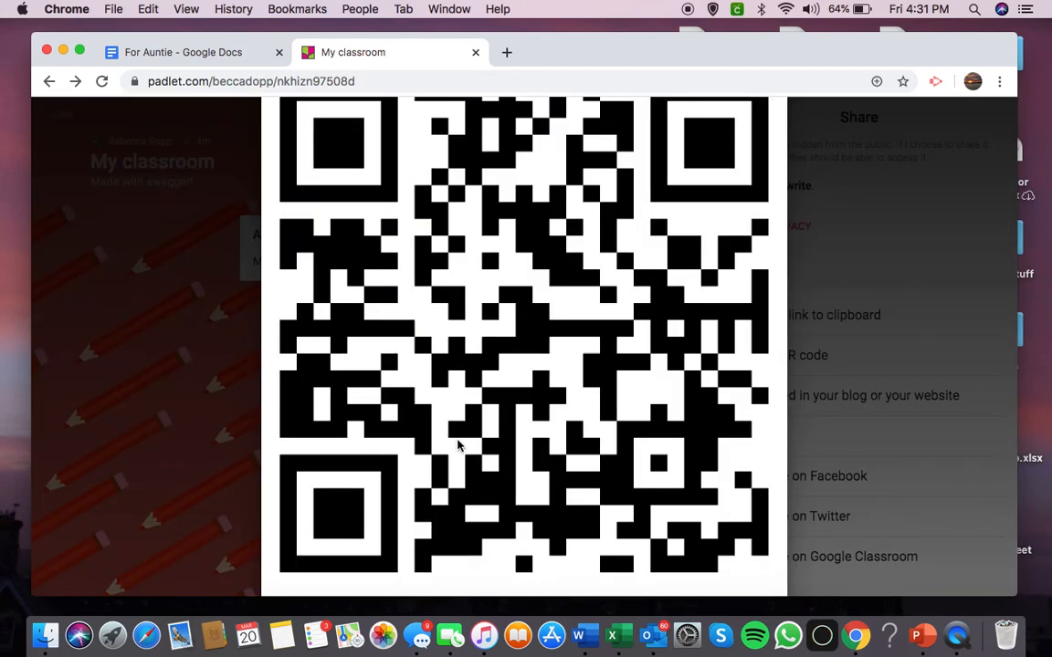
{"action": "left_click_drag", "start_coordinate": [459, 445], "coordinate": [401, 402]}
Step: Leave the QR code display and go to the dashboard listing the recent padlets
{"action": "left_click", "coordinate": [48, 81]}
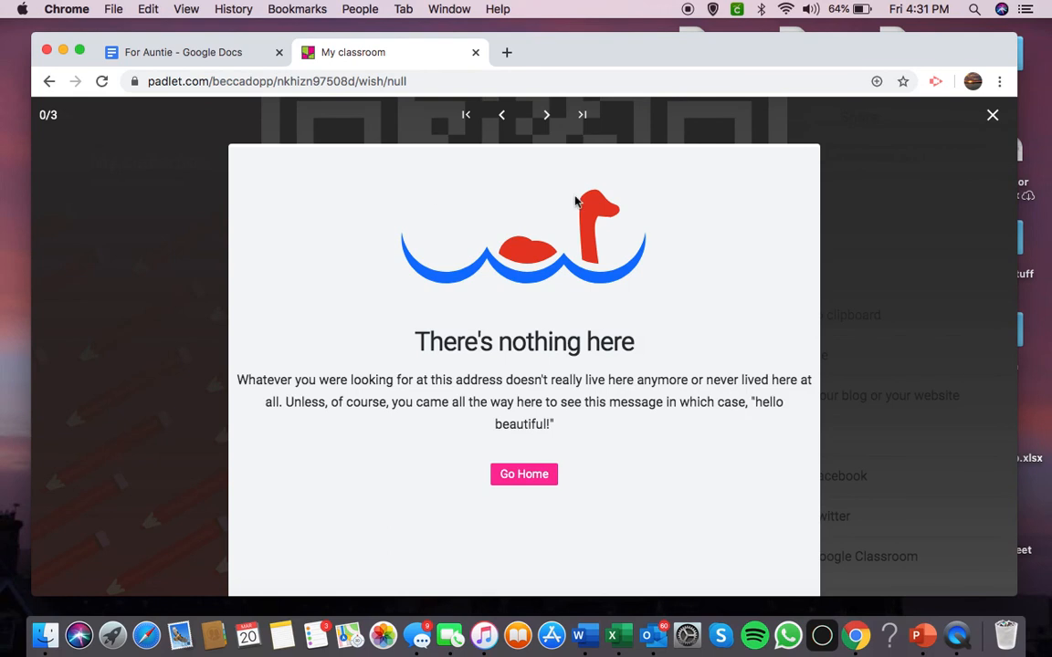
{"action": "left_click", "coordinate": [539, 474]}
{"action": "left_click", "coordinate": [995, 115]}
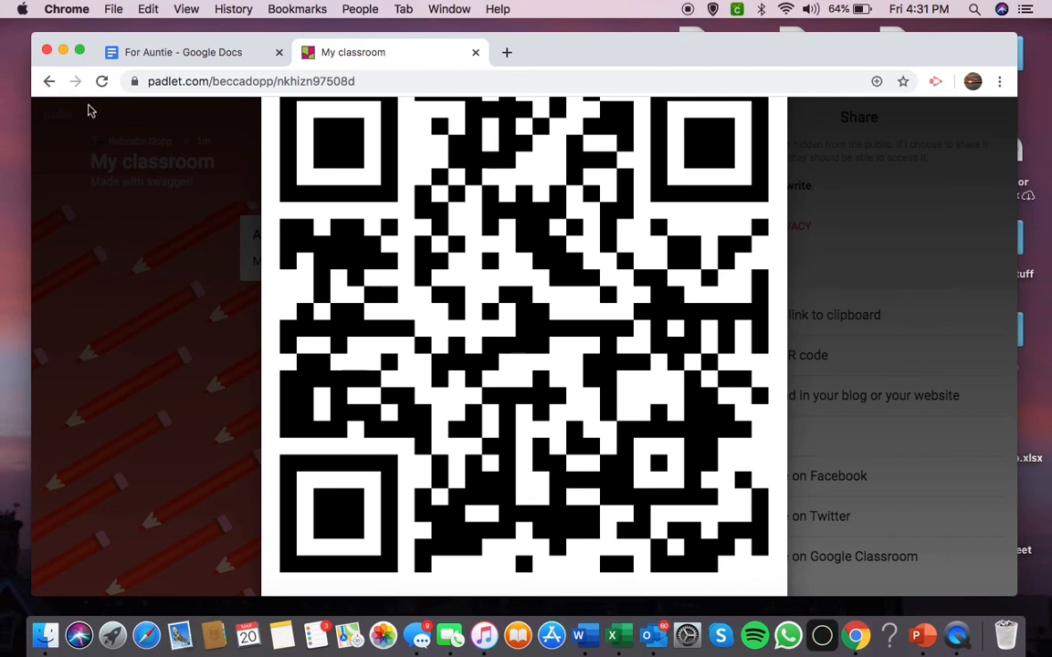
{"action": "left_click", "coordinate": [75, 81]}
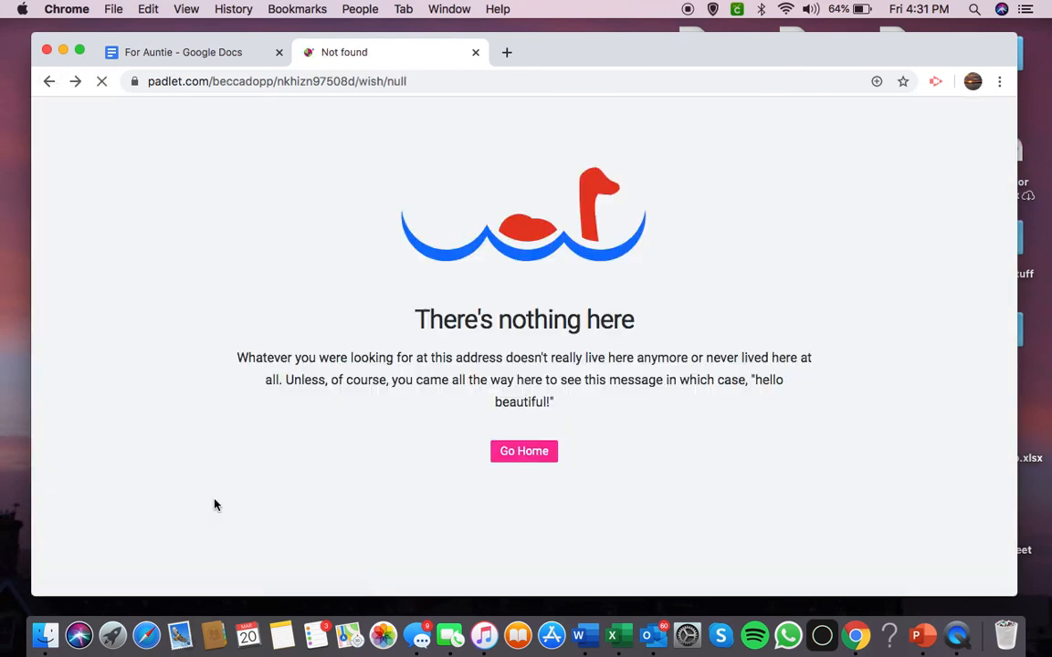
{"action": "left_click", "coordinate": [536, 453]}
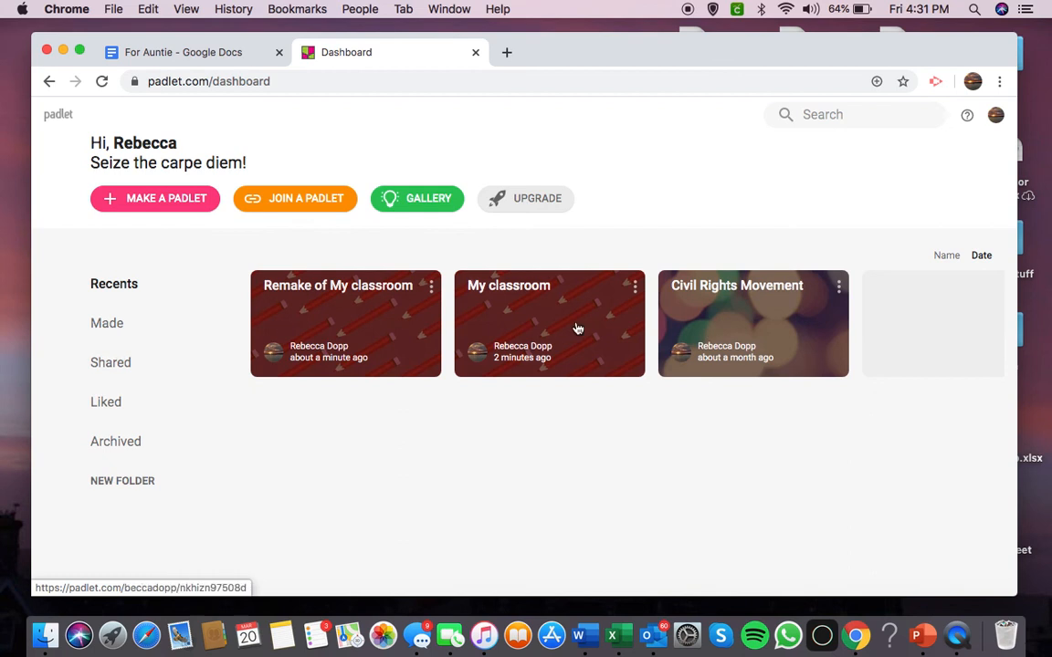
Step: Open the "Civil Rights Movement" timeline padlet and try moving the "Rosa Parks gets arrested" post ahead of "Brown v. Board"
{"action": "left_click", "coordinate": [723, 330]}
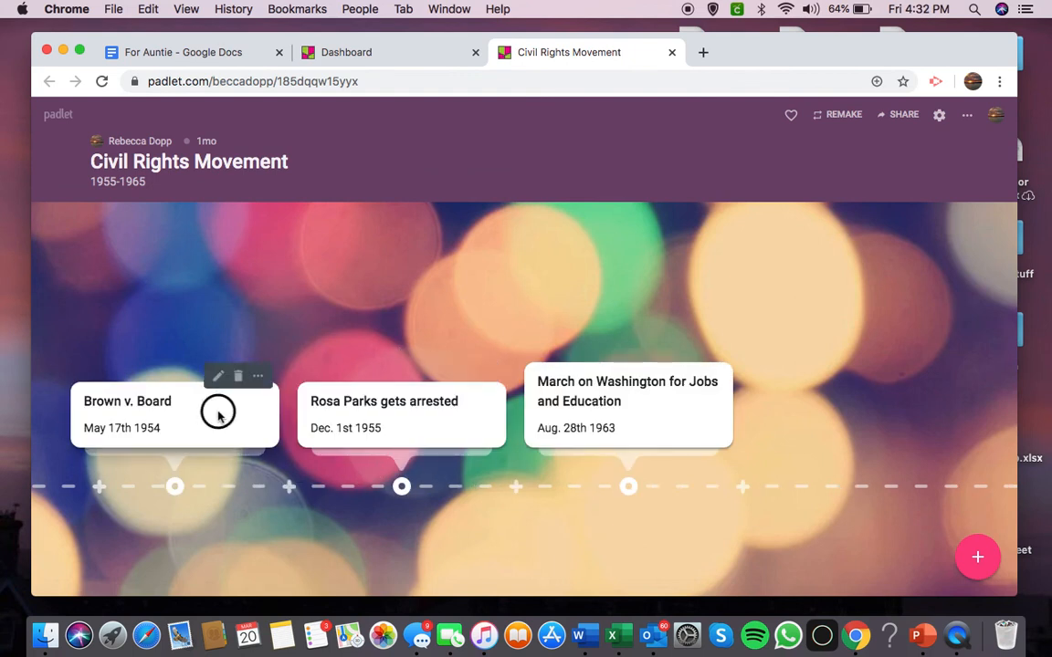
{"action": "mouse_move", "coordinate": [440, 424]}
{"action": "left_mouse_down"}
{"action": "mouse_move", "coordinate": [469, 418]}
{"action": "mouse_move", "coordinate": [391, 403]}
{"action": "mouse_move", "coordinate": [109, 402]}
{"action": "left_mouse_up"}
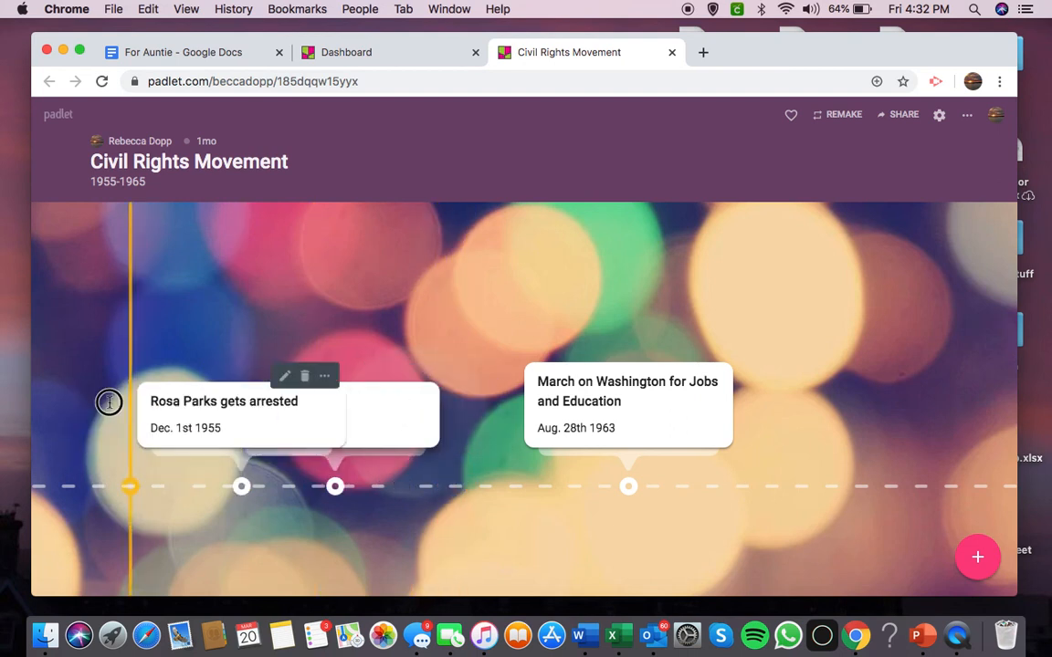
Step: Start a new blank post at the end of the "Civil Rights Movement" timeline
{"action": "left_click", "coordinate": [961, 570]}
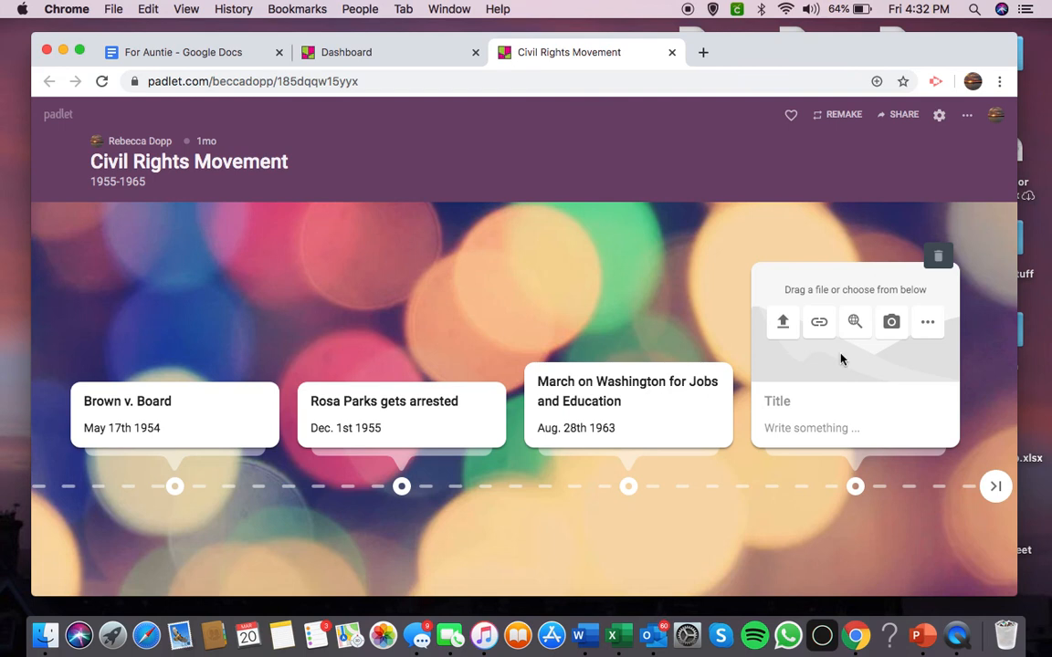